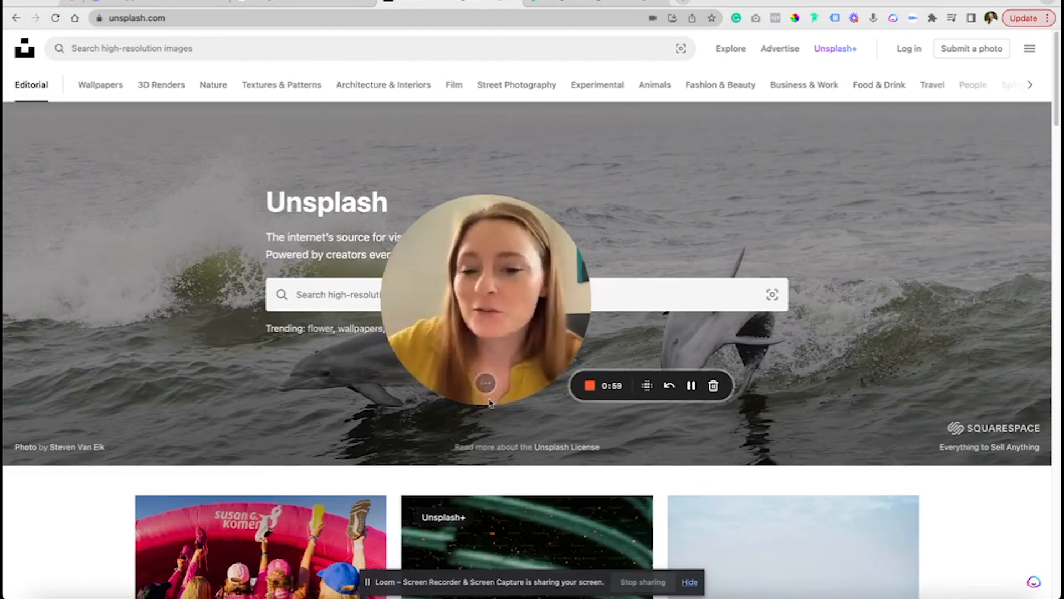
Download the photo of the potted plant in the white face planter from the Unsplash editorial feed and save it
left_click(481, 383)
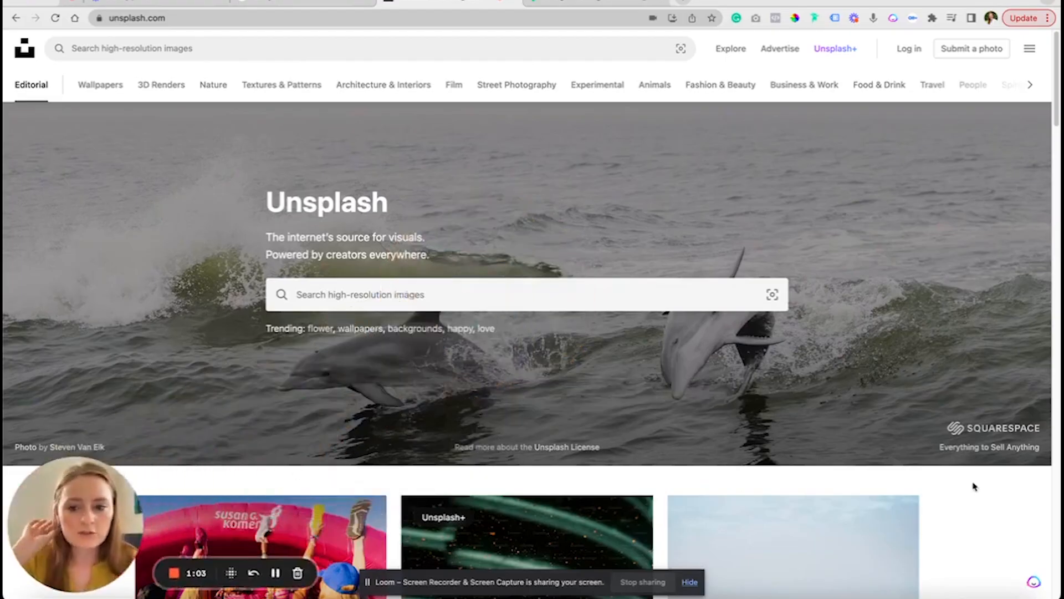
scroll(593, 382, "down", 6)
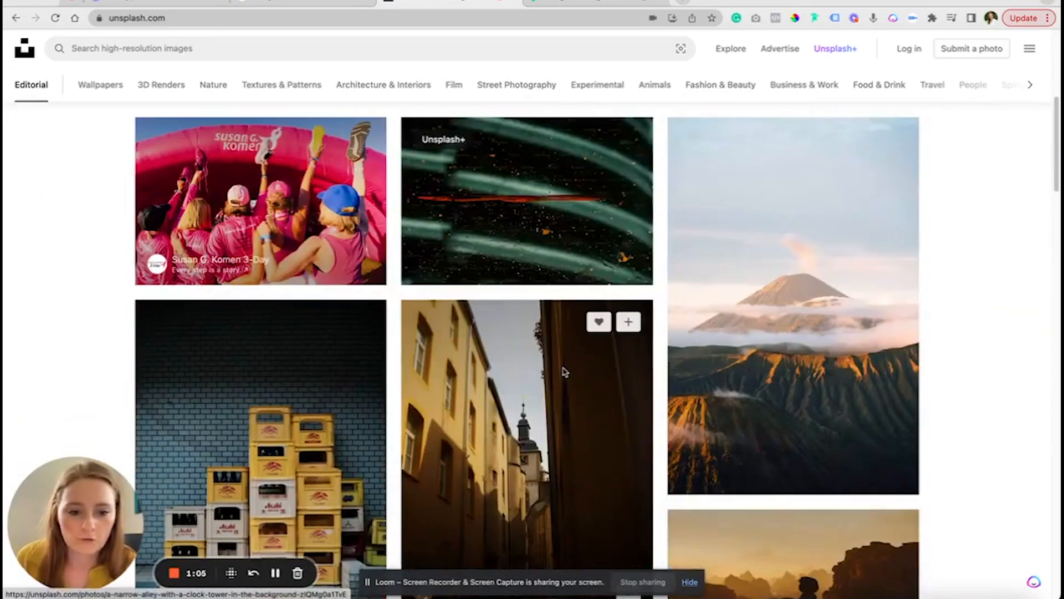
scroll(564, 371, "down", 8)
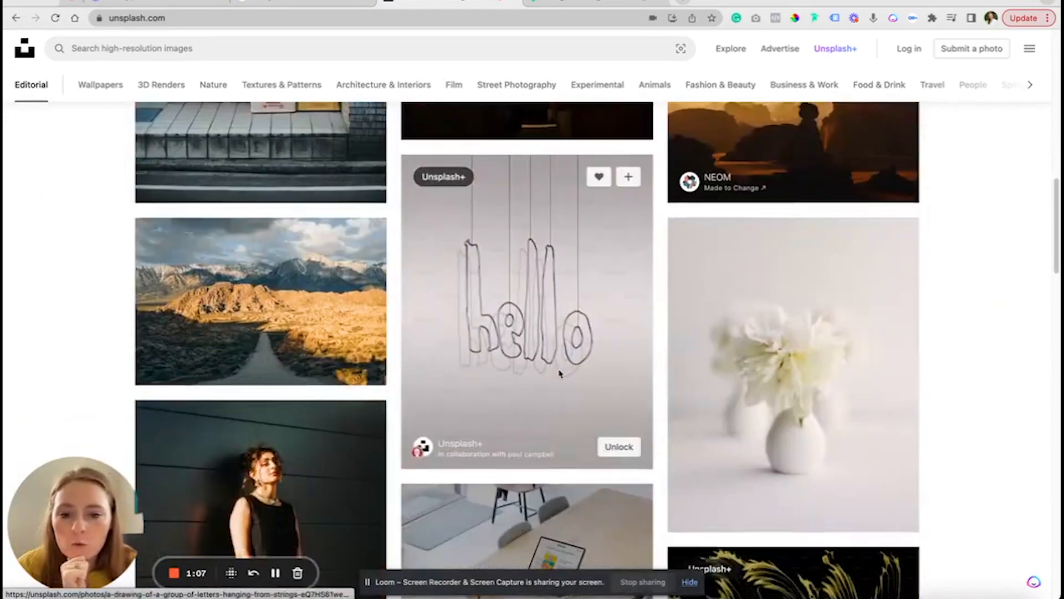
scroll(560, 373, "down", 10)
scroll(521, 388, "up", 4)
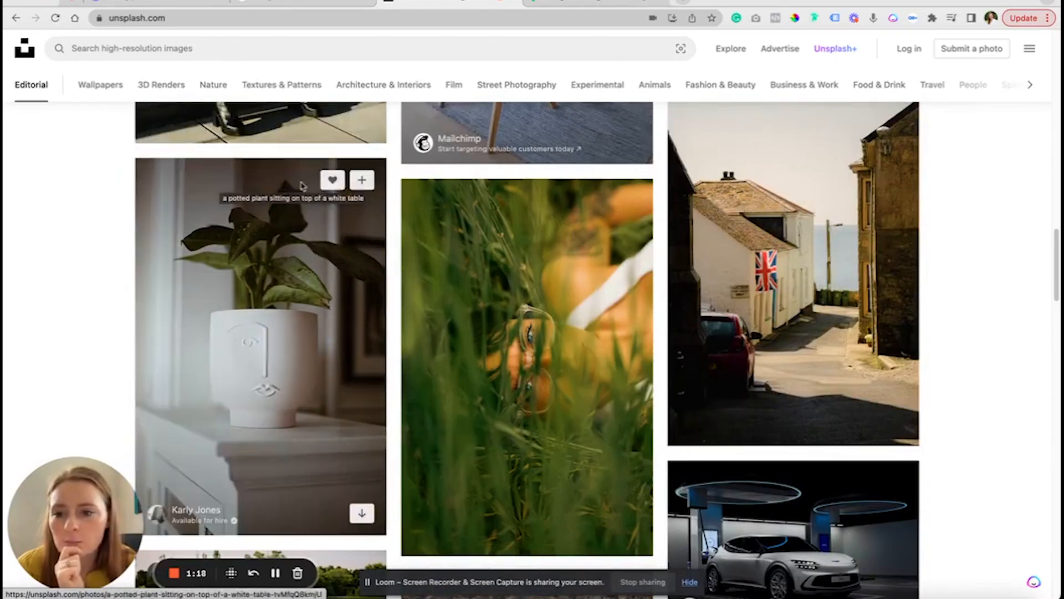
left_click(362, 513)
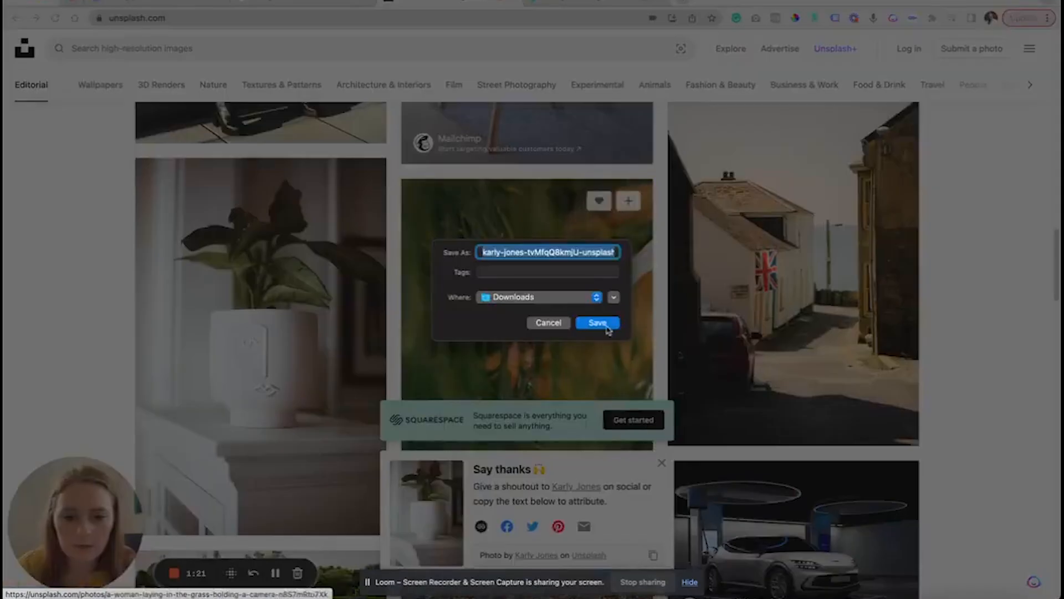
left_click(610, 325)
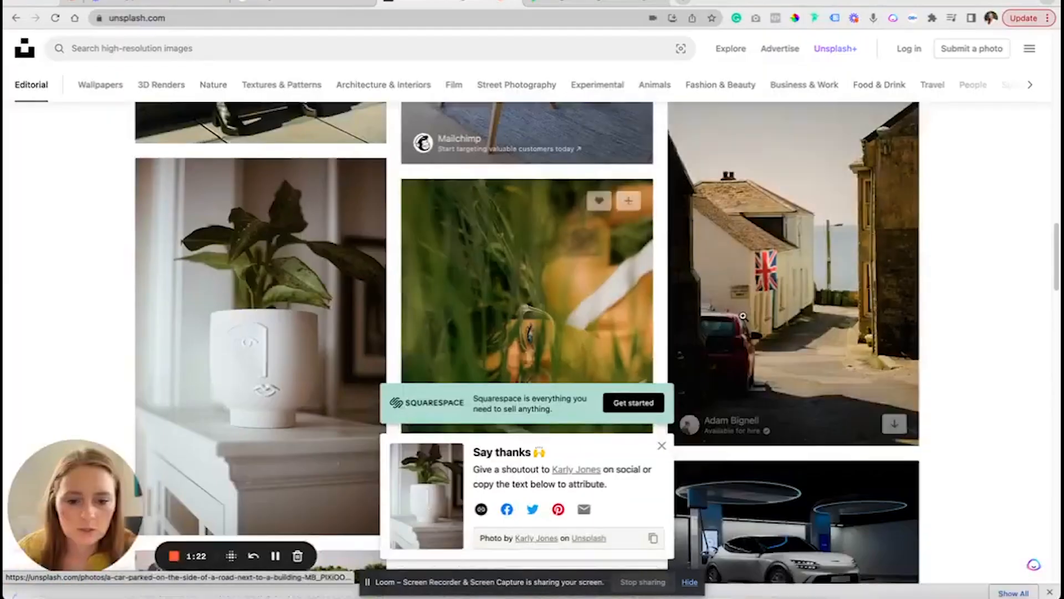
Find the photo of the hiker with a teal backpack crossing a rocky stream, then download and save it
scroll(987, 365, "down", 4)
scroll(800, 304, "down", 2)
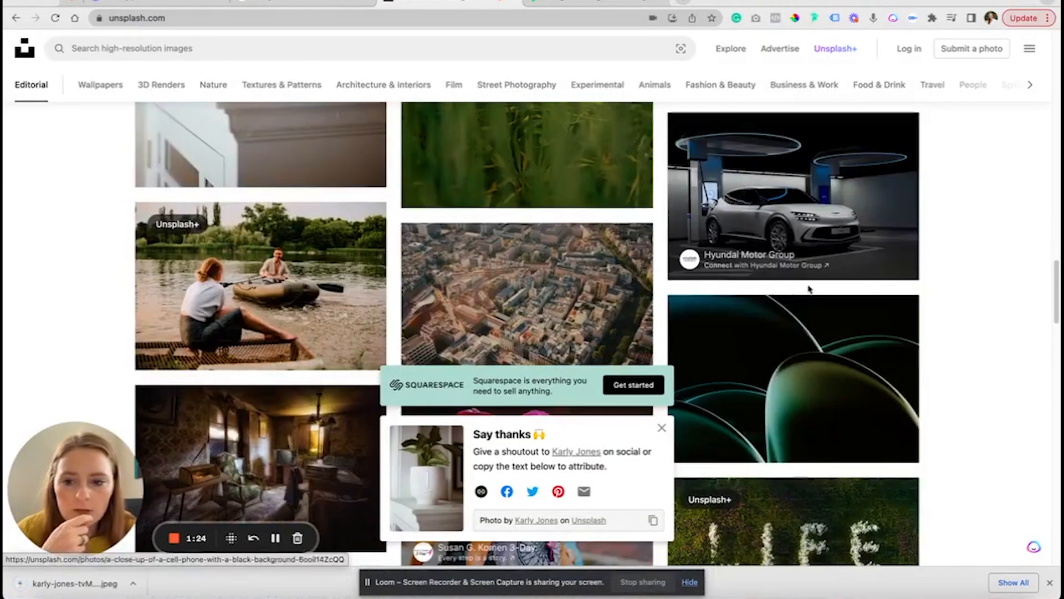
mouse_move(339, 230)
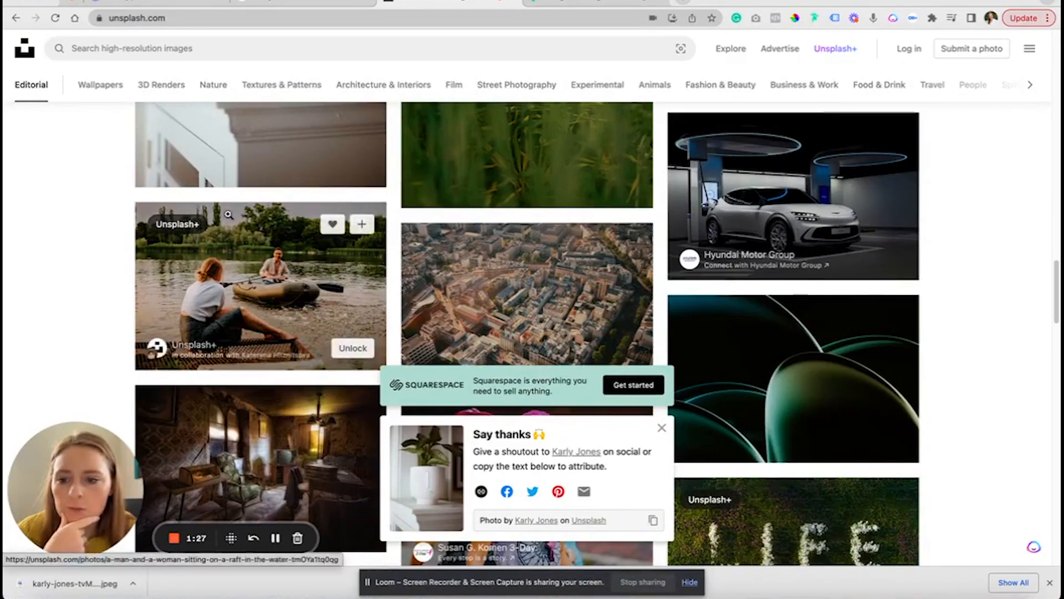
scroll(981, 319, "down", 4)
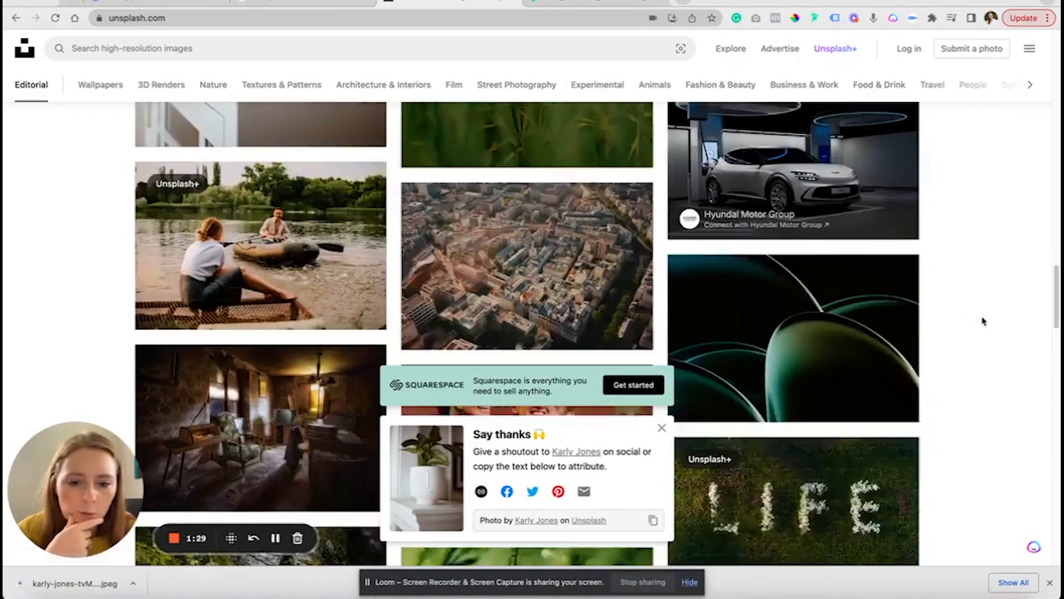
scroll(980, 321, "down", 4)
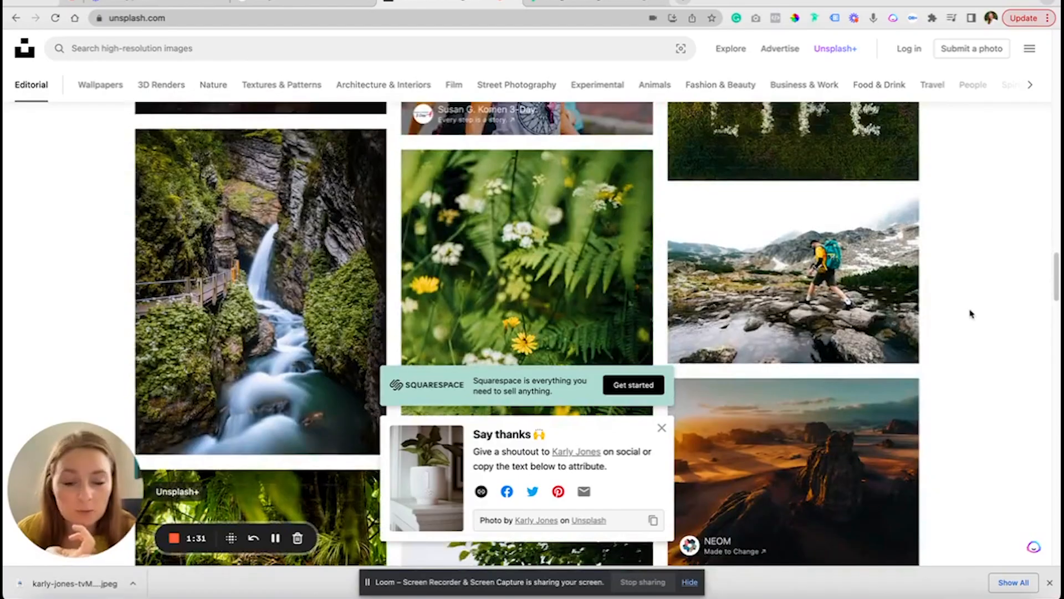
scroll(960, 309, "down", 2)
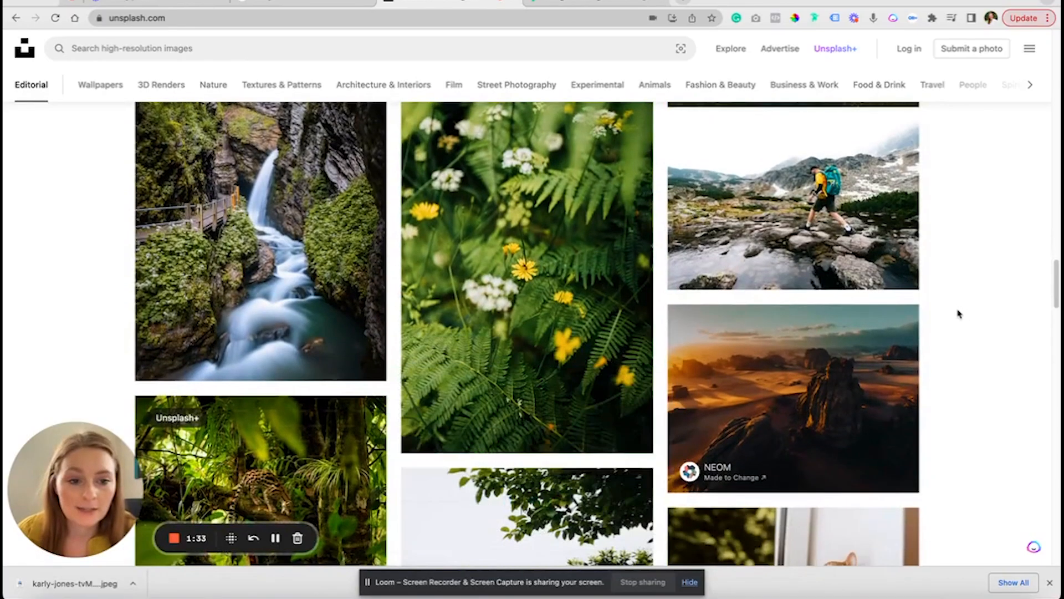
scroll(960, 314, "up", 1)
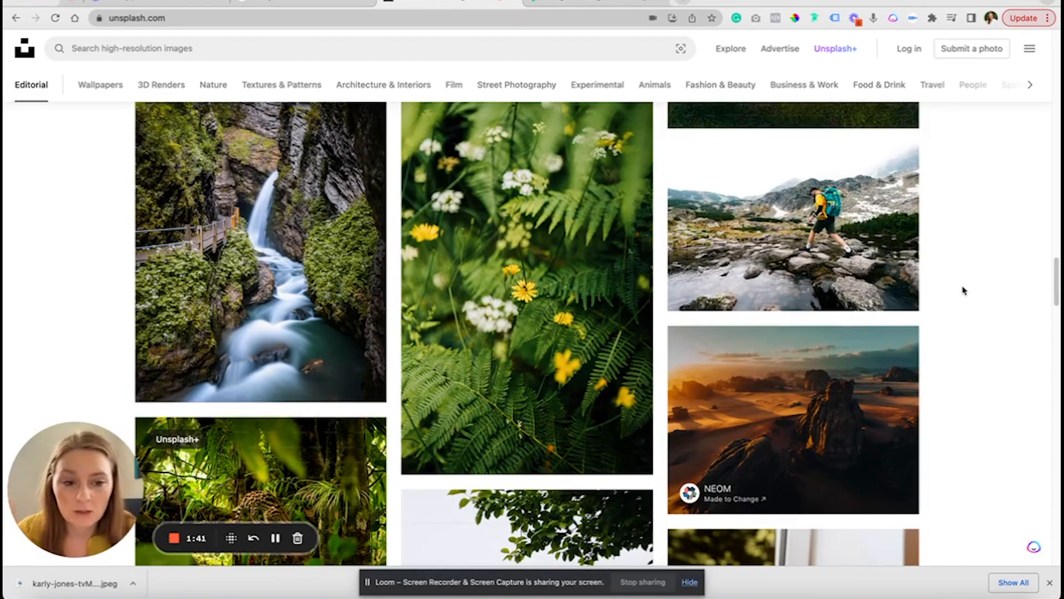
left_click(894, 289)
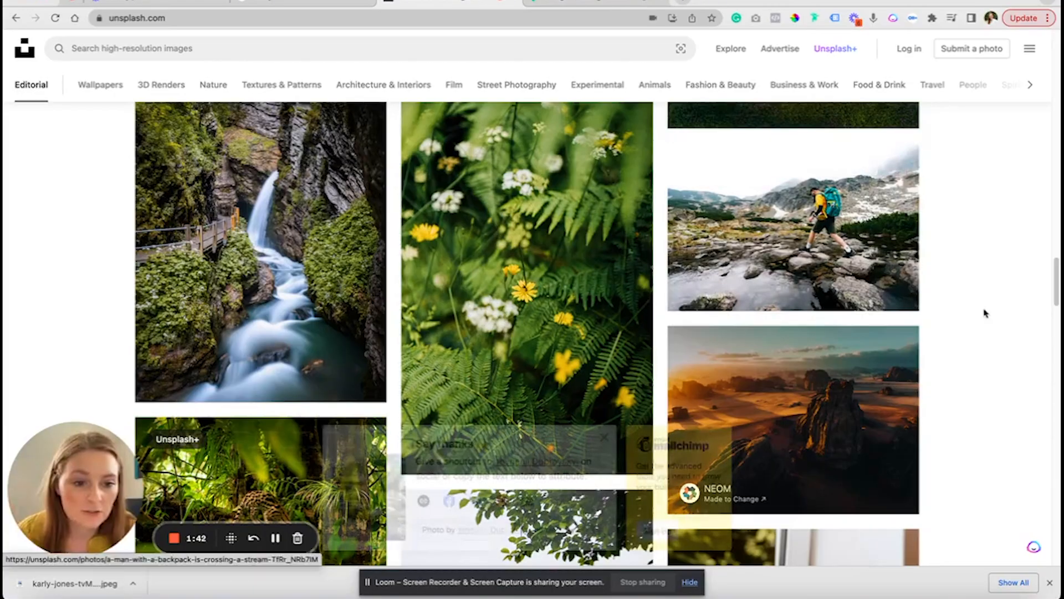
left_click(597, 323)
Download the photo of the woman in green in front of the vending machines and save it to Downloads
scroll(962, 332, "down", 10)
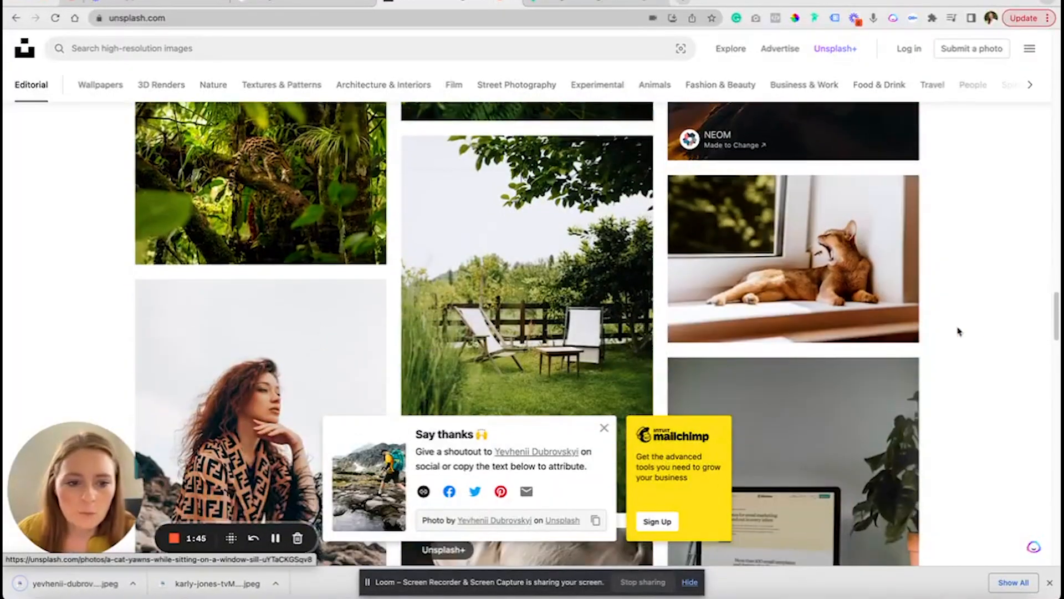
scroll(965, 332, "down", 15)
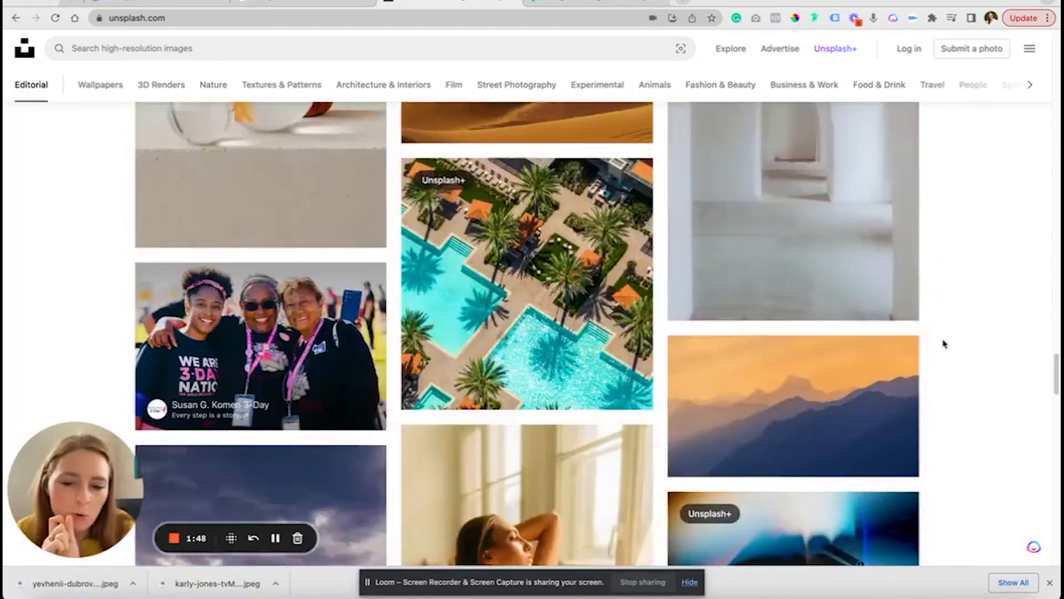
scroll(945, 344, "down", 10)
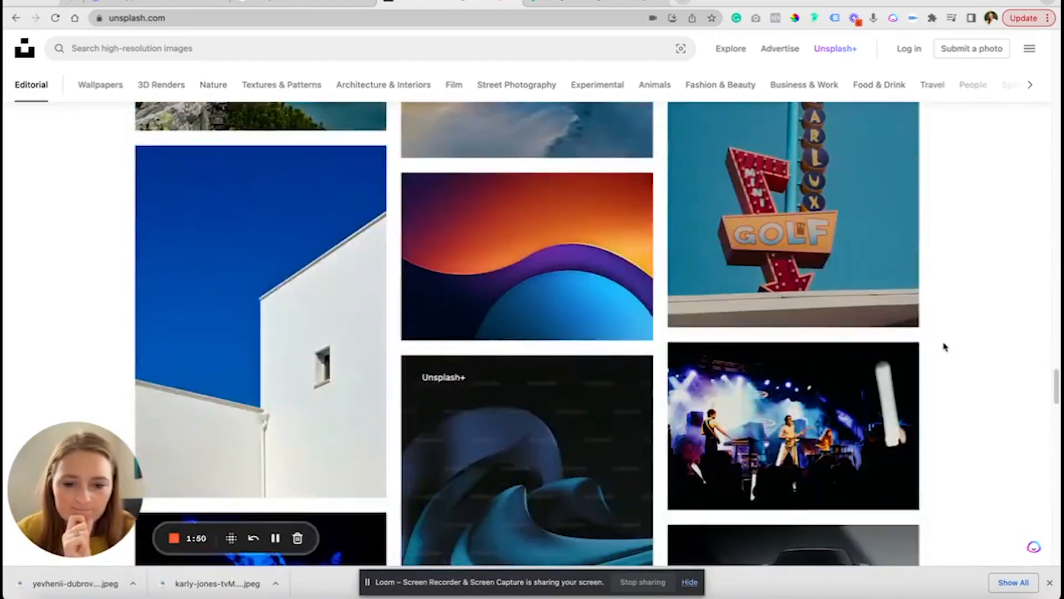
scroll(945, 347, "down", 10)
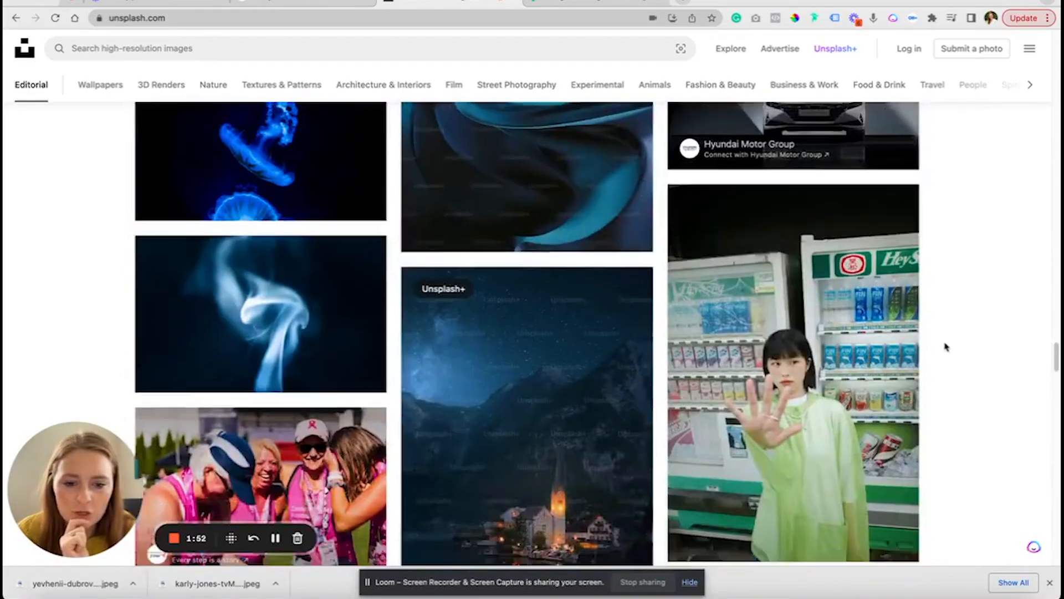
scroll(962, 348, "up", 2)
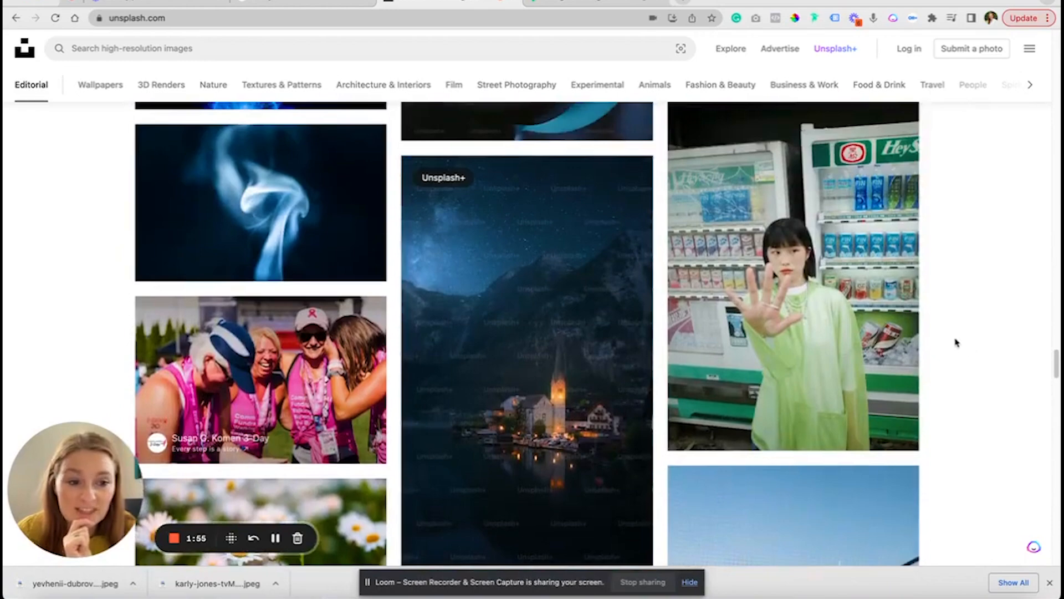
scroll(725, 255, "up", 2)
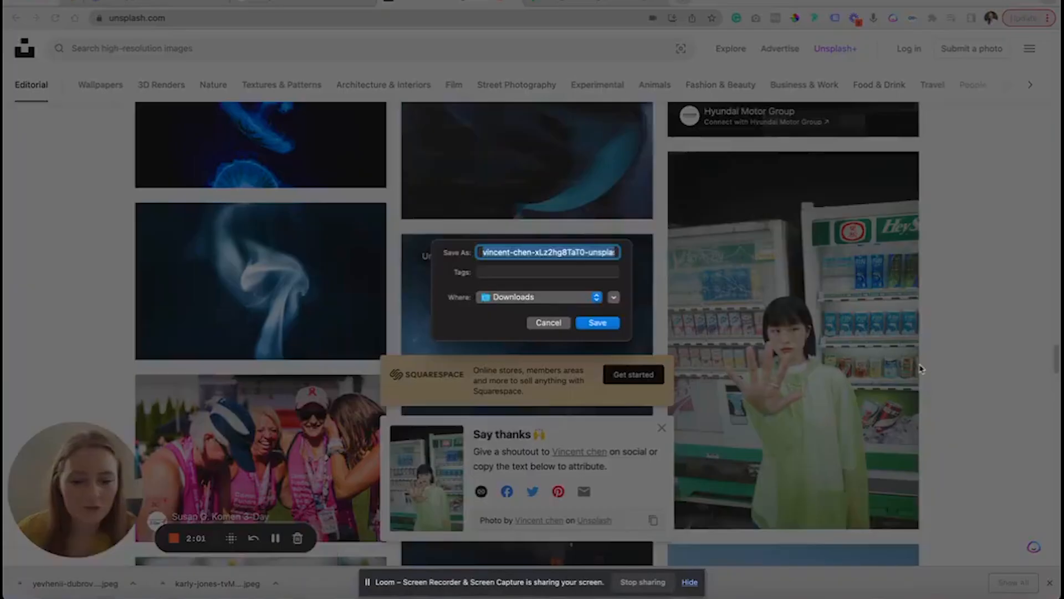
key("Return")
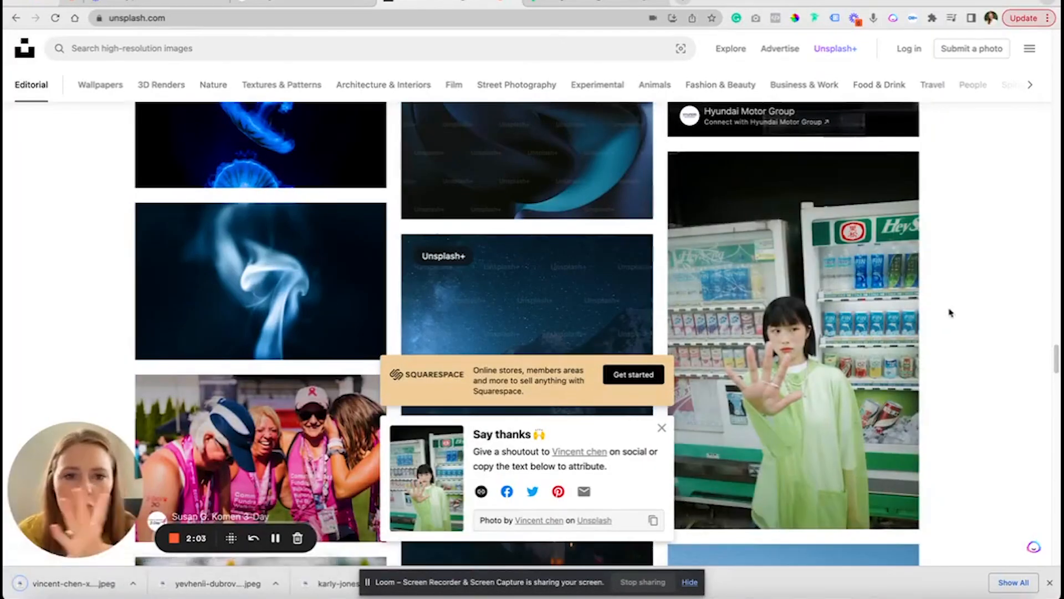
Switch to the Design Challenge Board in Figma and place the downloaded hiker photo in Frame 2
left_click(567, 3)
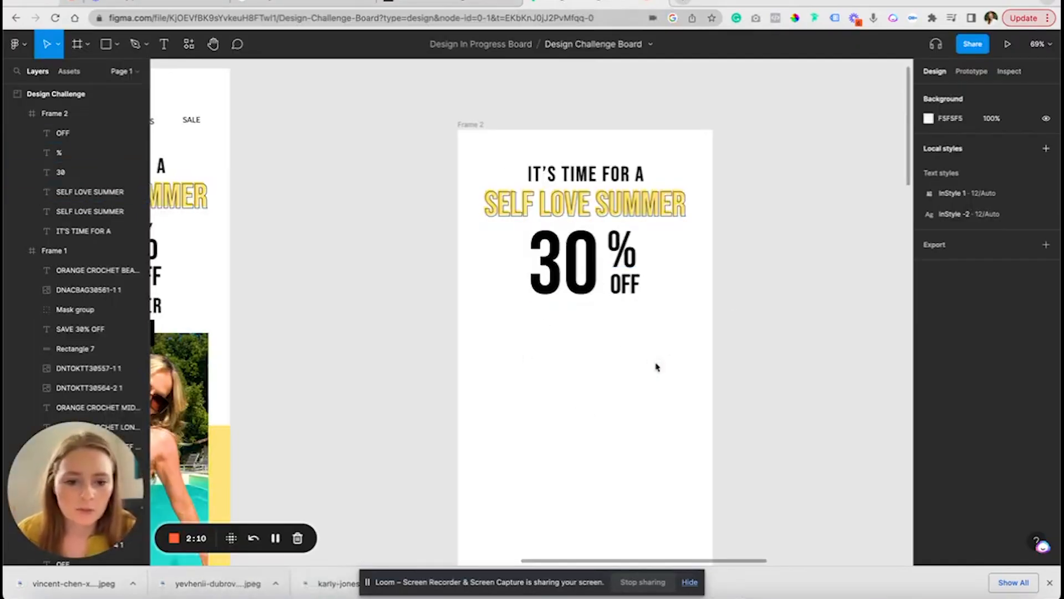
left_click_drag(218, 583, 658, 364)
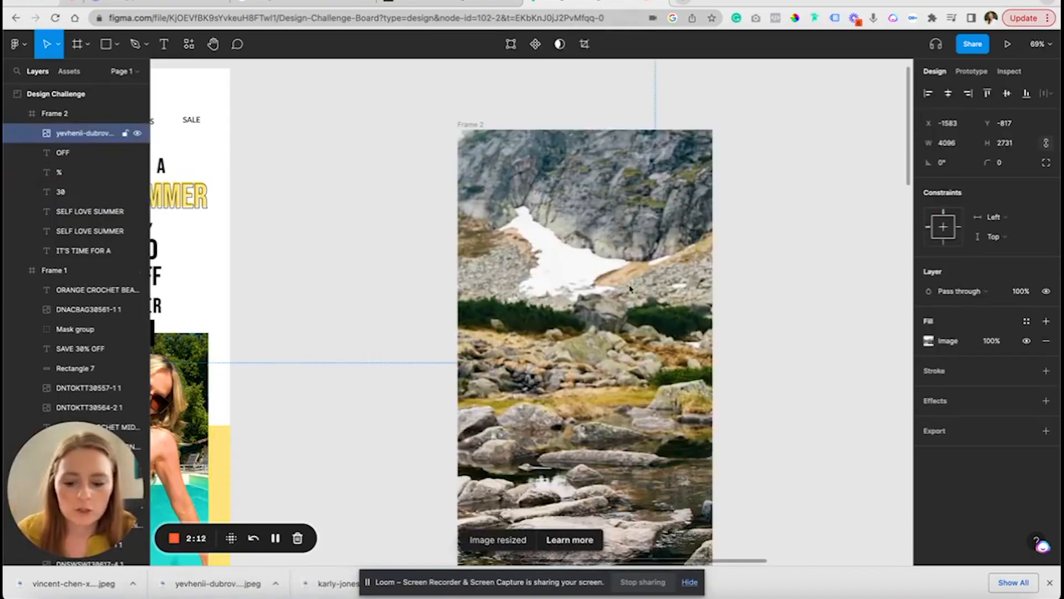
scroll(630, 289, "up", 3)
scroll(630, 288, "down", 8)
Scale the hiker photo down to about 773 × 516 and position it over the upper part of Frame 2
left_click_drag(256, 191, 754, 247)
left_click_drag(822, 315, 599, 316)
scroll(601, 319, "up", 6)
left_click_drag(687, 376, 554, 323)
scroll(632, 360, "down", 3)
left_click_drag(688, 475, 689, 303)
left_click_drag(690, 281, 671, 312)
Send the hiker photo behind all the headline text layers in Frame 2
key("super+bracketleft")
key("super+bracketleft")
key("super+bracketleft")
key("super+bracketleft")
key("super+bracketleft")
key("super+bracketleft")
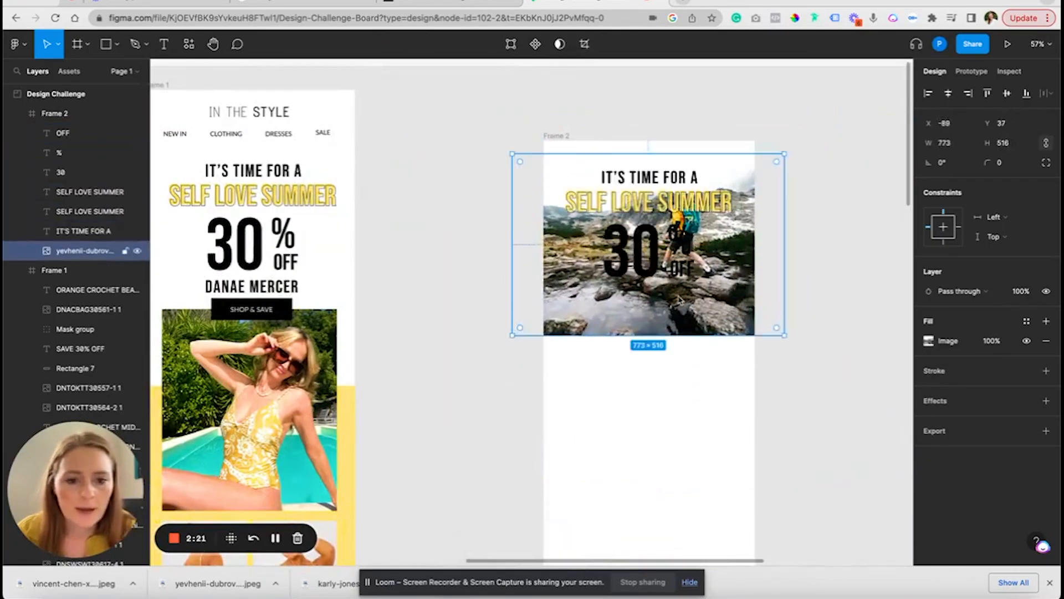
Move the hiker photo down to about Y 327 so its sky sits just behind the 30% OFF text
left_click_drag(679, 300, 675, 389)
left_click(781, 284)
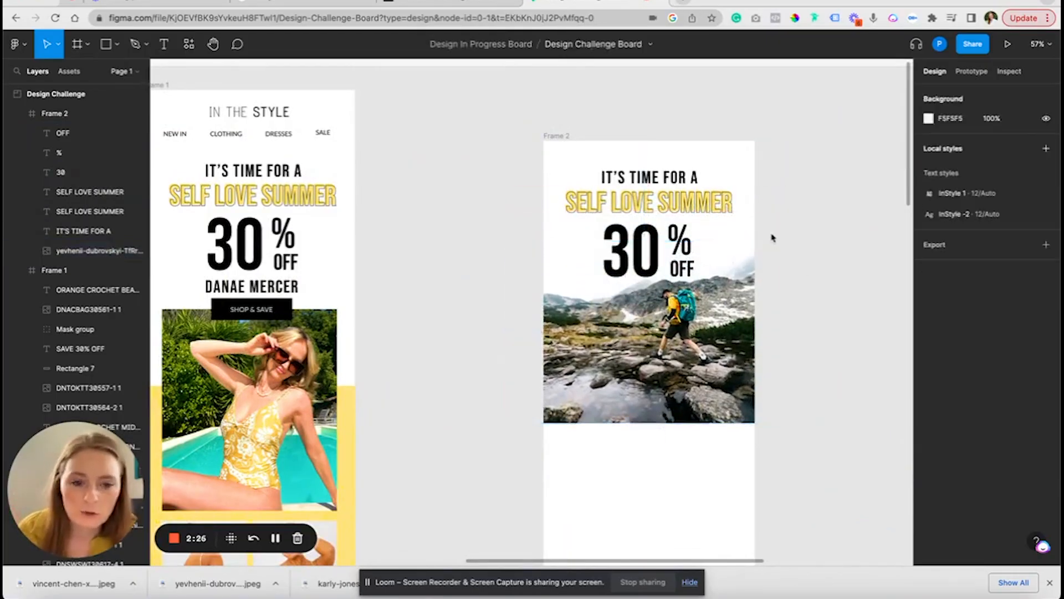
scroll(772, 238, "up", 5)
scroll(620, 260, "down", 5)
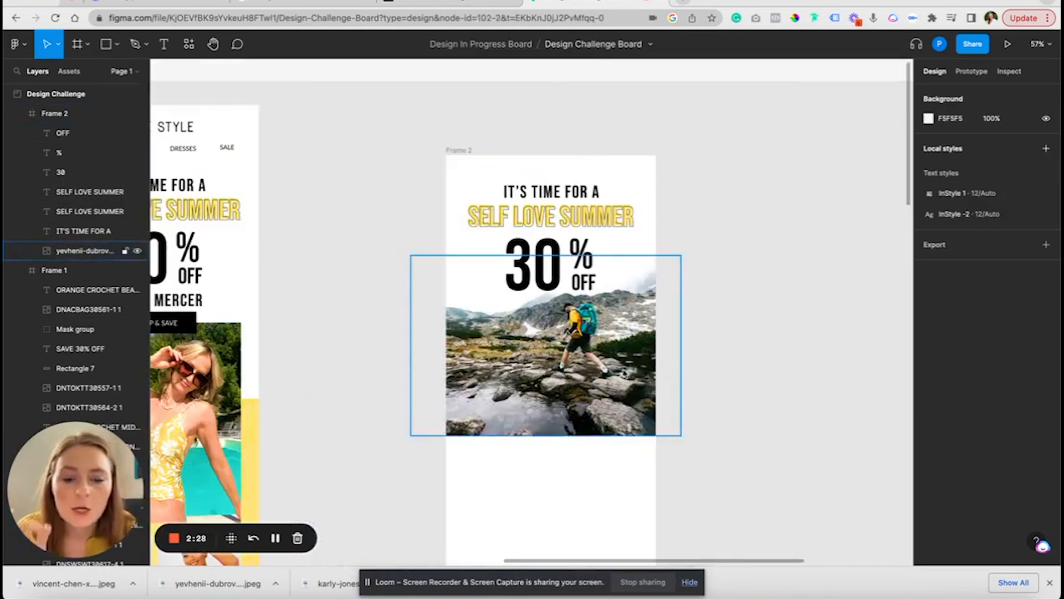
left_click_drag(619, 288, 619, 303)
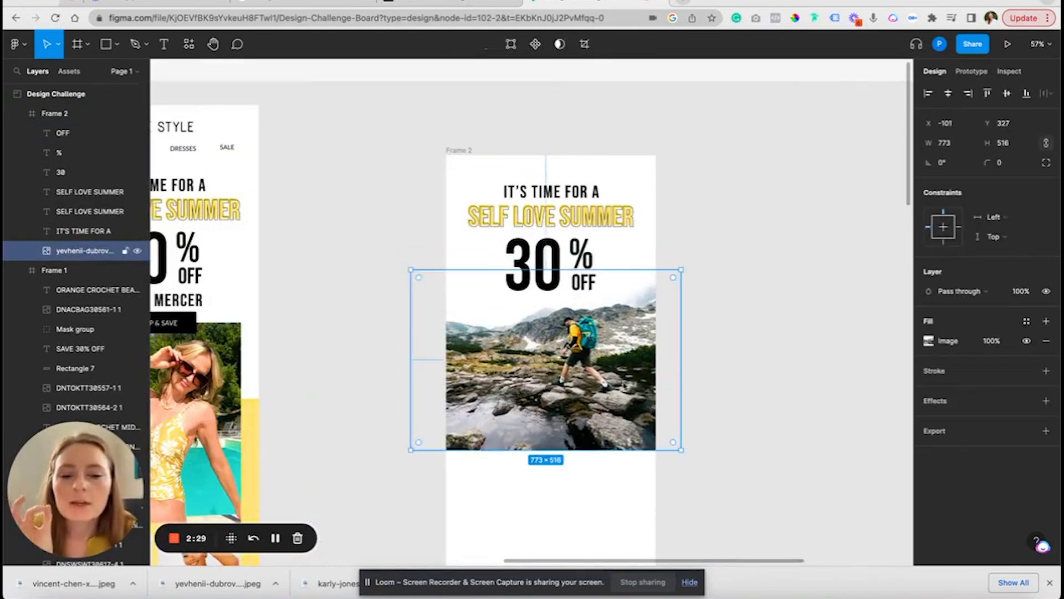
left_click(688, 217)
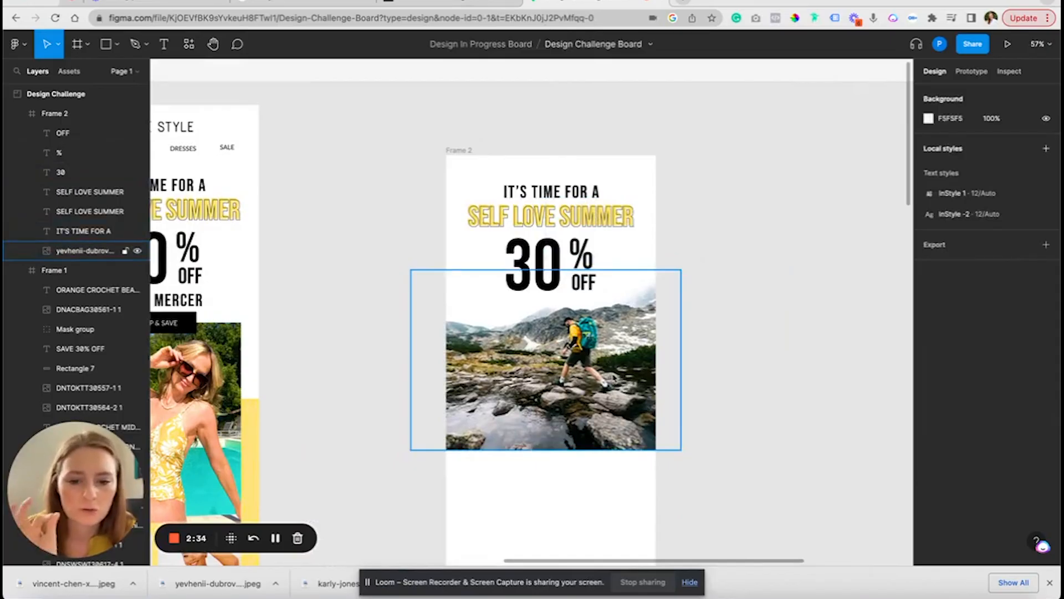
Delete the hiker photo from Frame 2
left_click(565, 361)
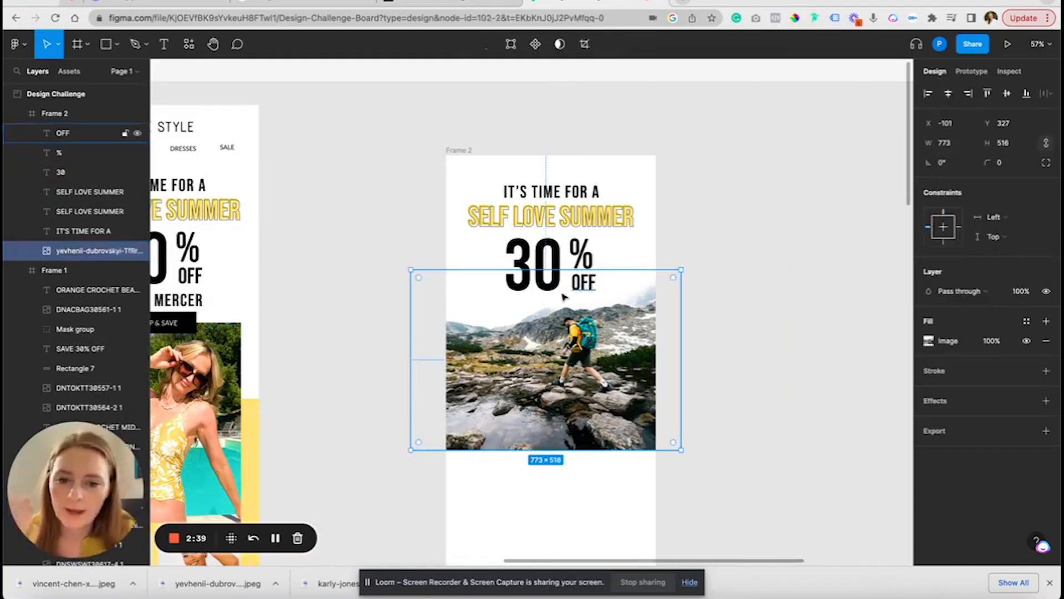
left_click(728, 270)
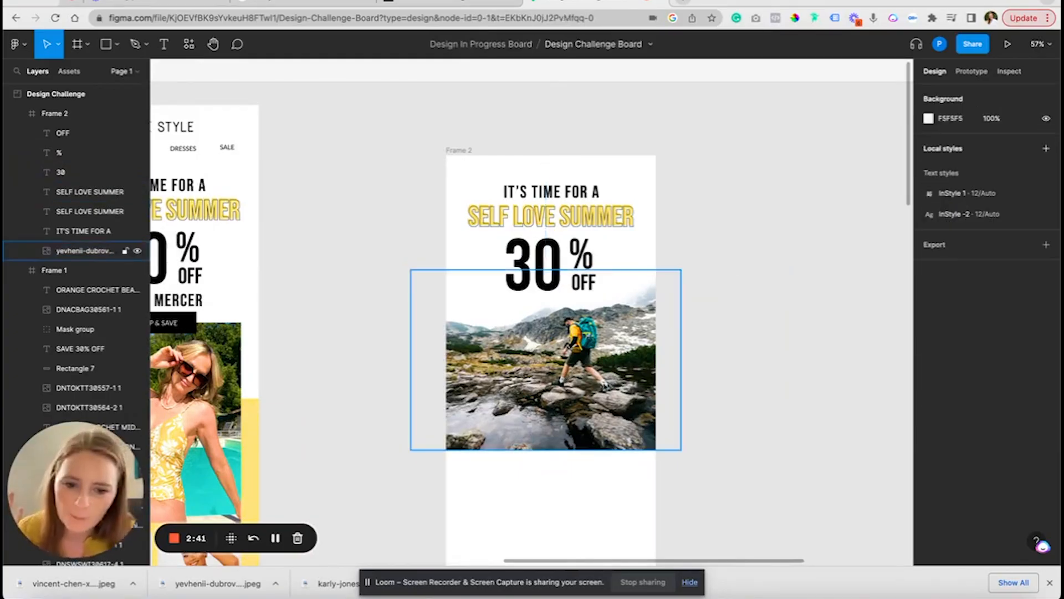
left_click(566, 360)
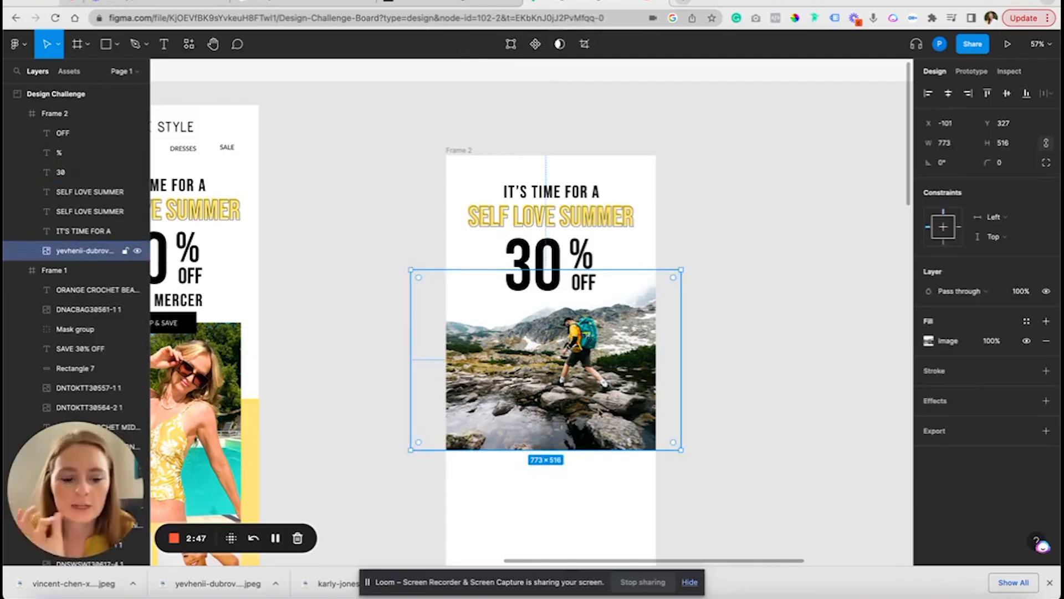
key("Delete")
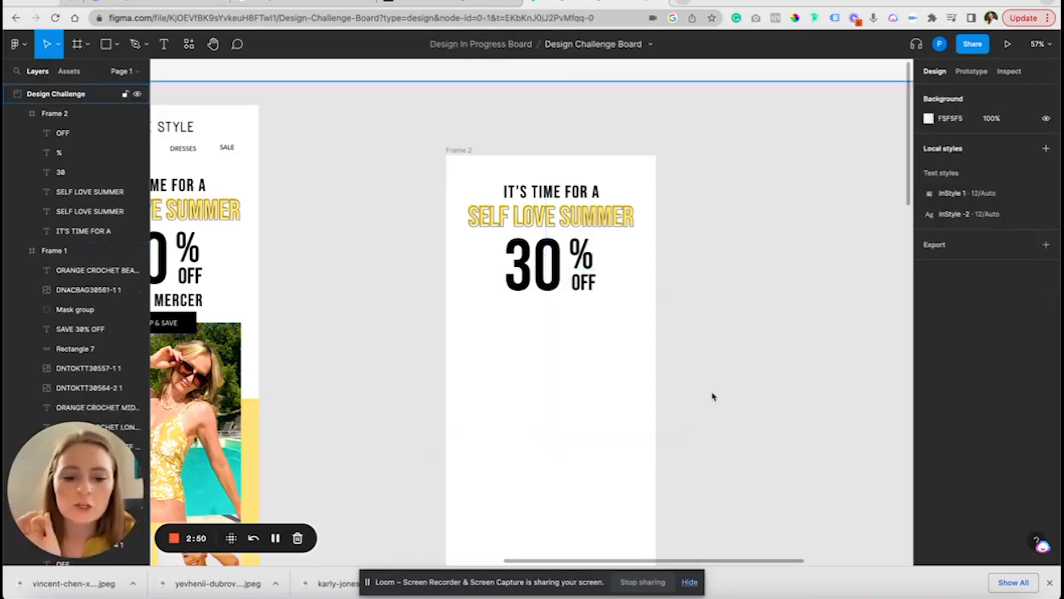
left_click(692, 420)
key("Escape")
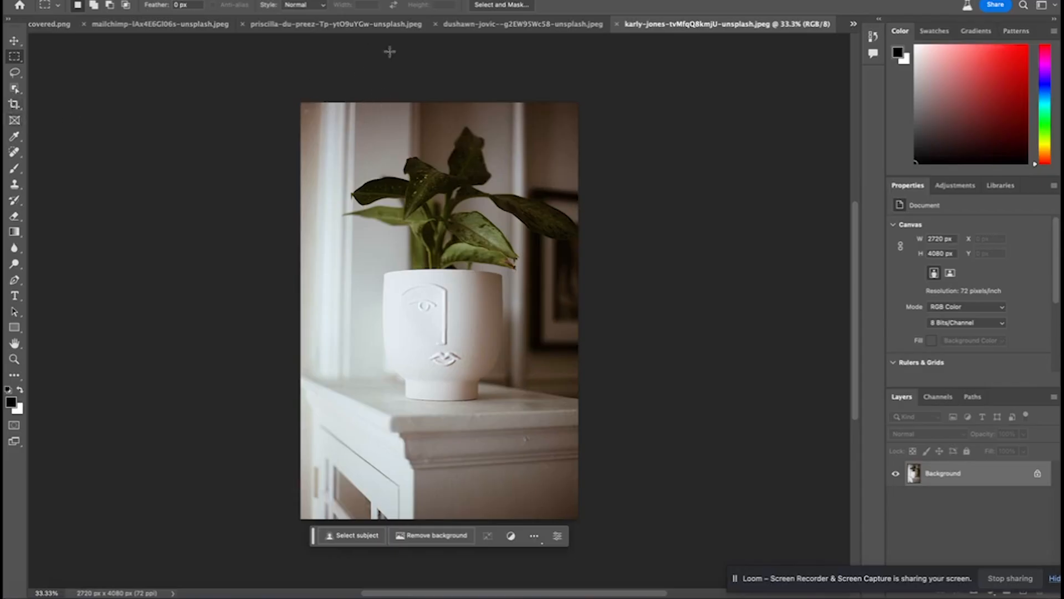
Extend the potted plant photo's canvas upward with the Crop tool to about 2720 × 5962 px
scroll(690, 177, "up", 2)
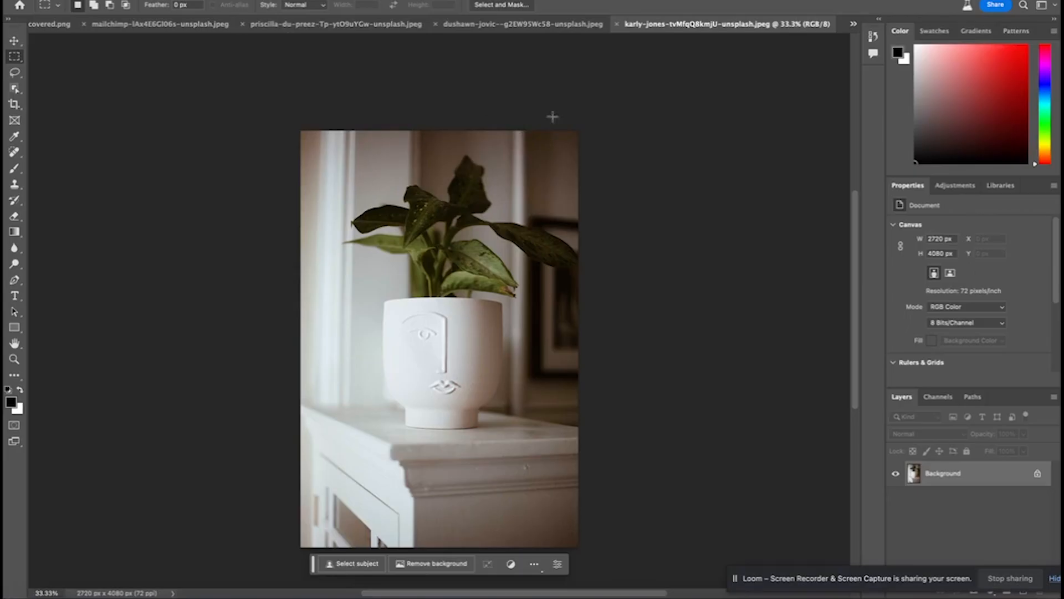
scroll(509, 140, "up", 1)
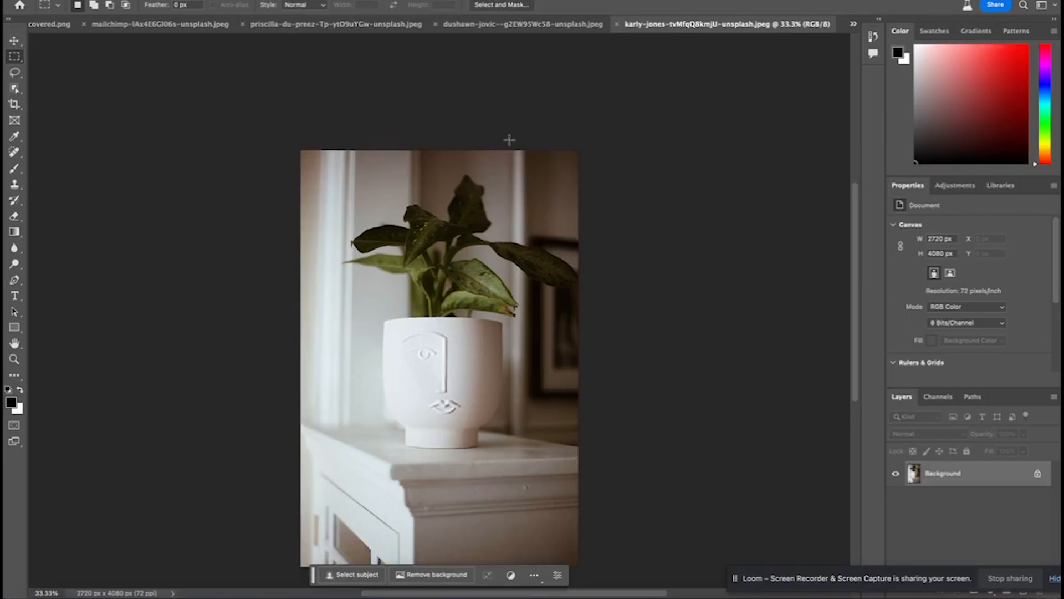
left_click(14, 107)
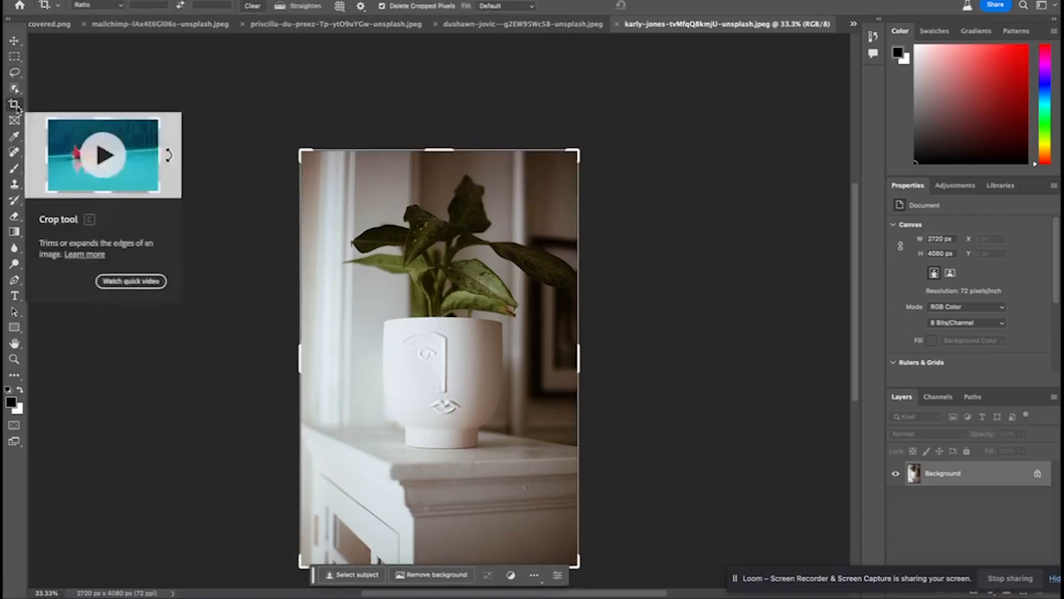
left_click_drag(444, 150, 450, 55)
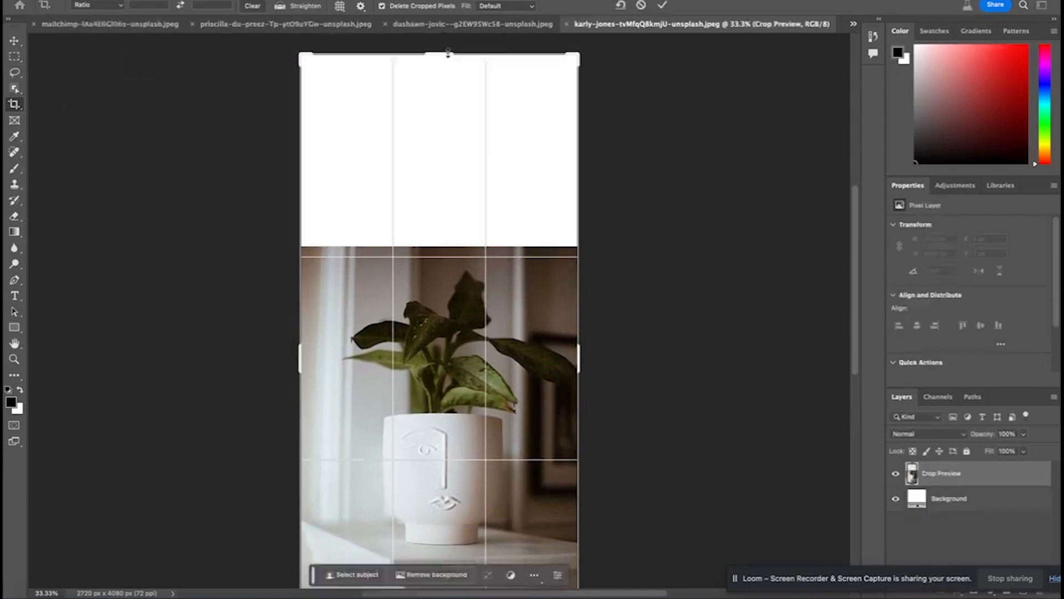
left_click(663, 6)
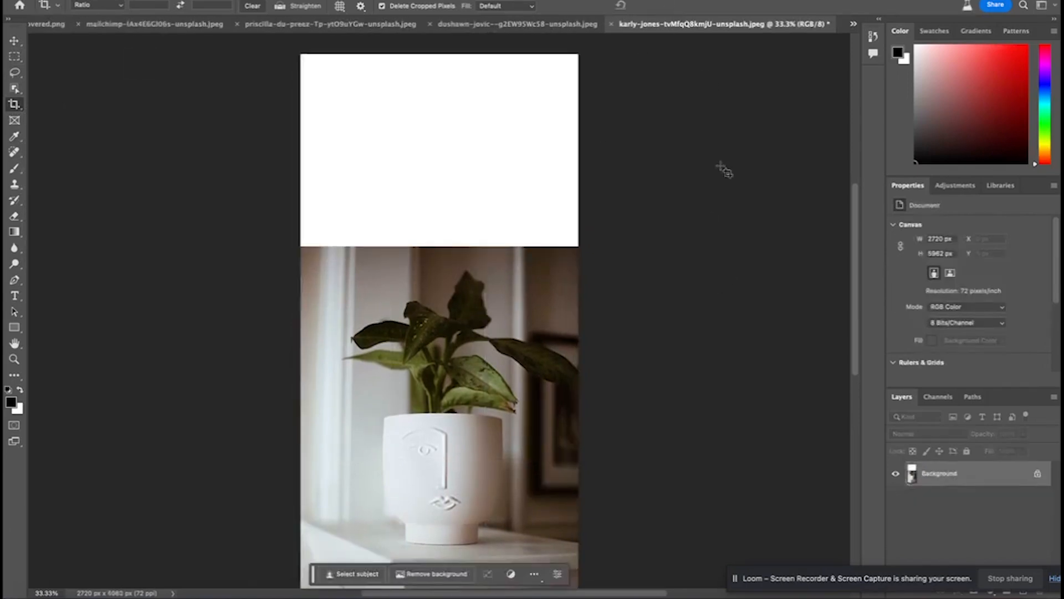
Select the blank area above the plant photo plus a thin strip of the image and apply Generative Fill with an empty prompt
left_click(18, 59)
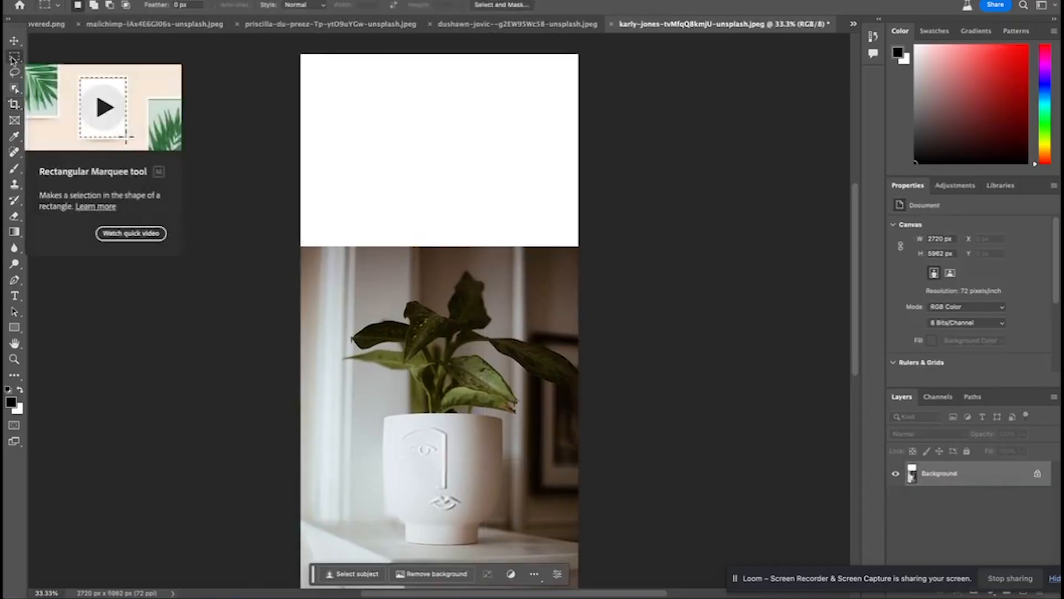
left_click_drag(278, 48, 587, 258)
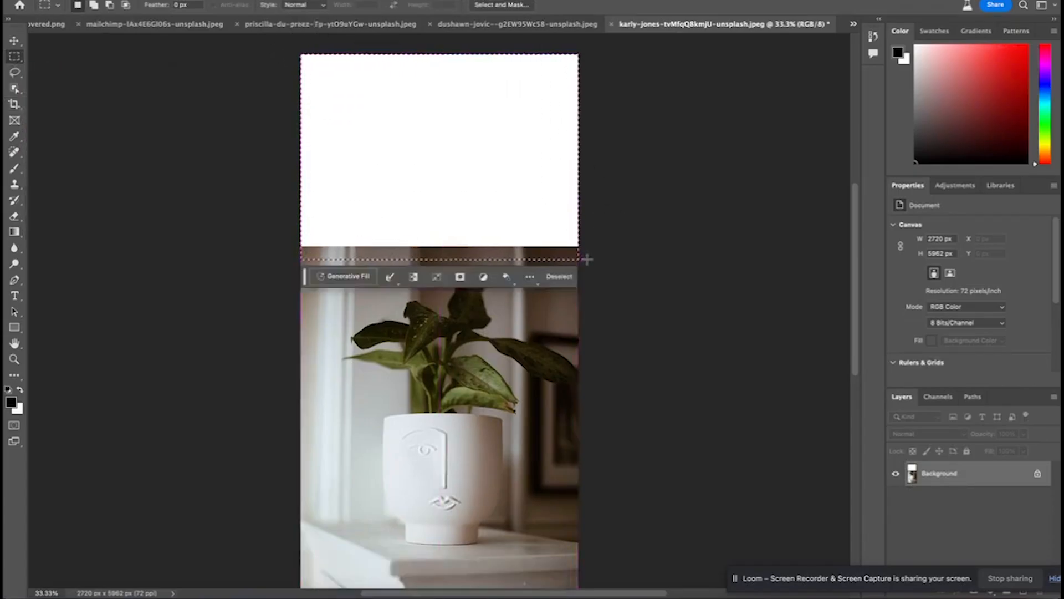
left_click(342, 277)
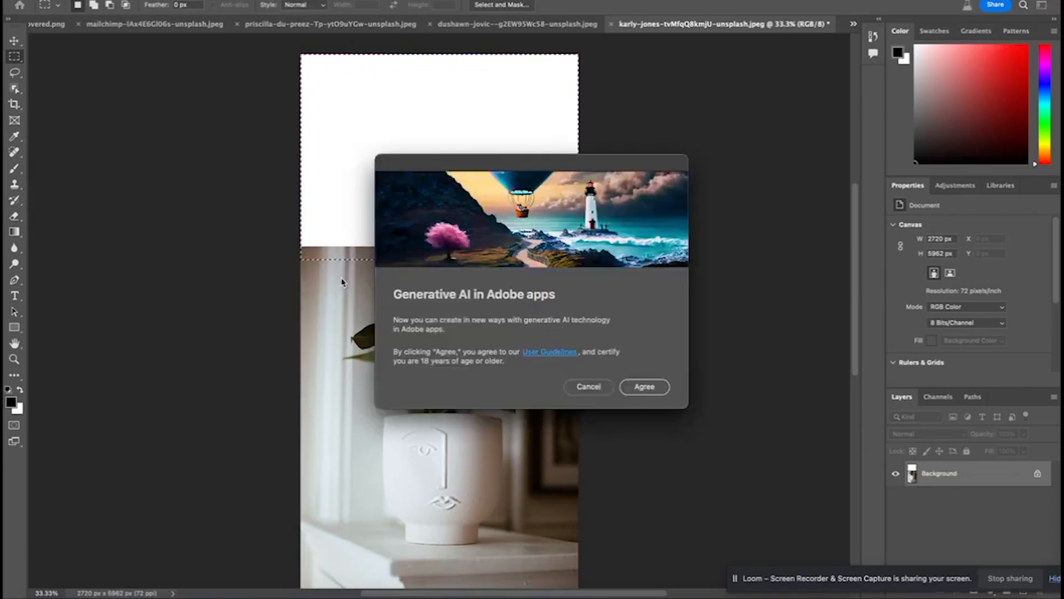
left_click(660, 392)
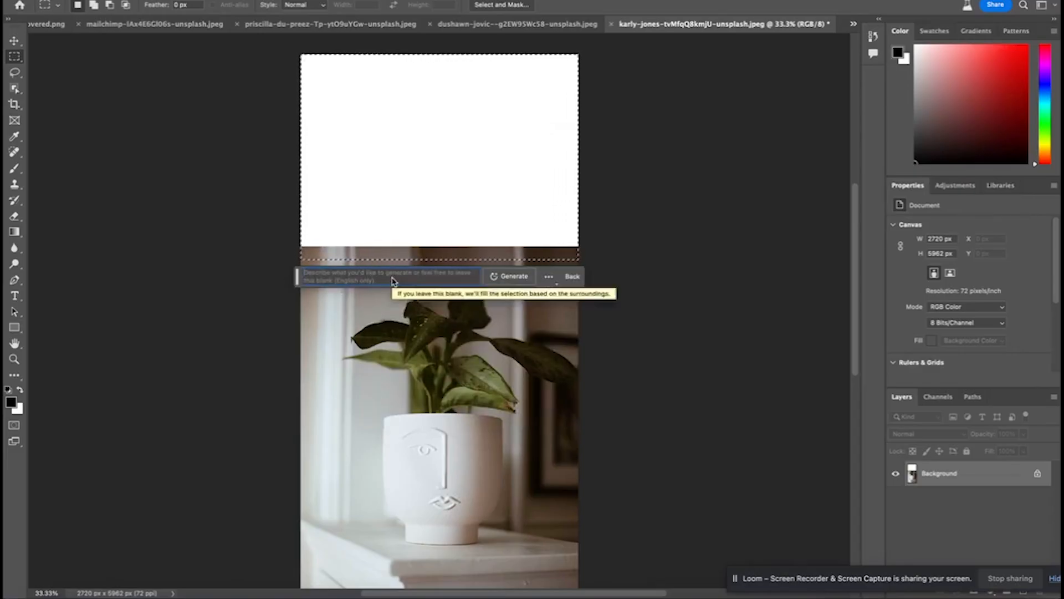
left_click(511, 277)
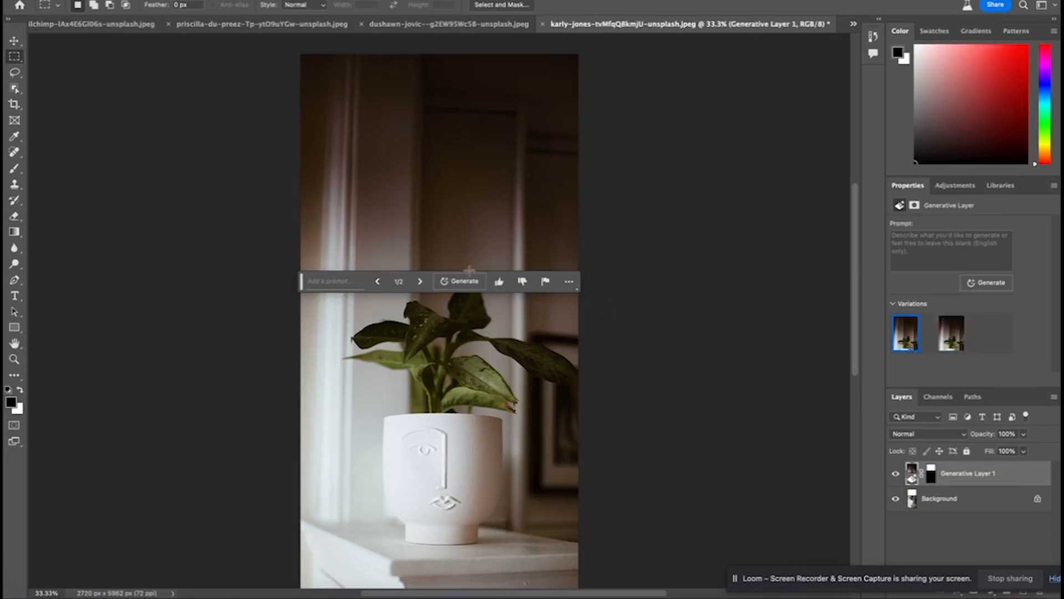
Compare the two generated background variations on the plant photo and keep the first one
mouse_move(946, 348)
left_click_drag(301, 281, 583, 261)
left_click(948, 344)
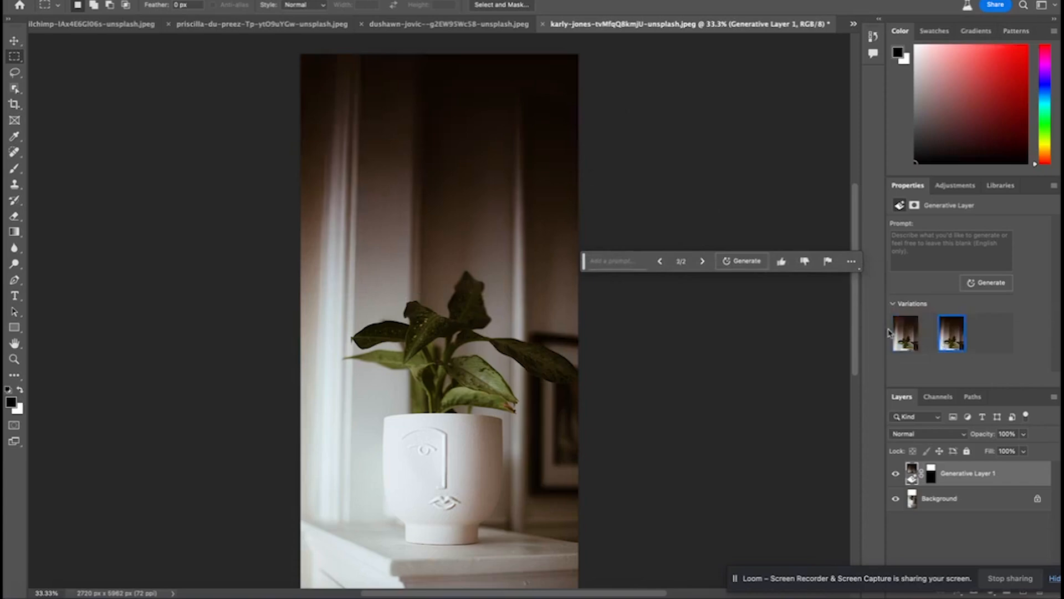
left_click(905, 332)
left_click(943, 348)
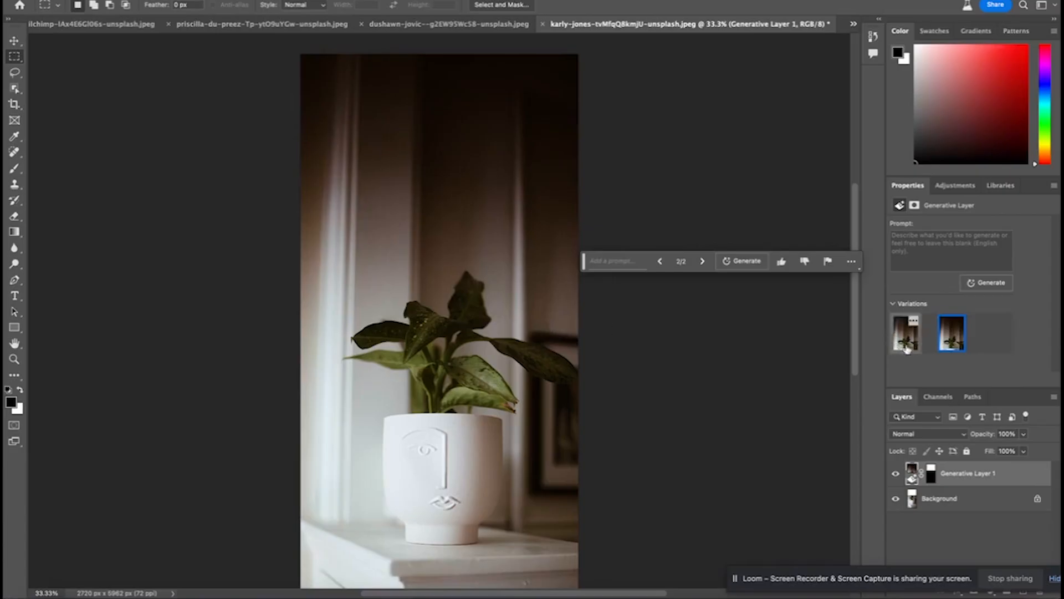
left_click(906, 344)
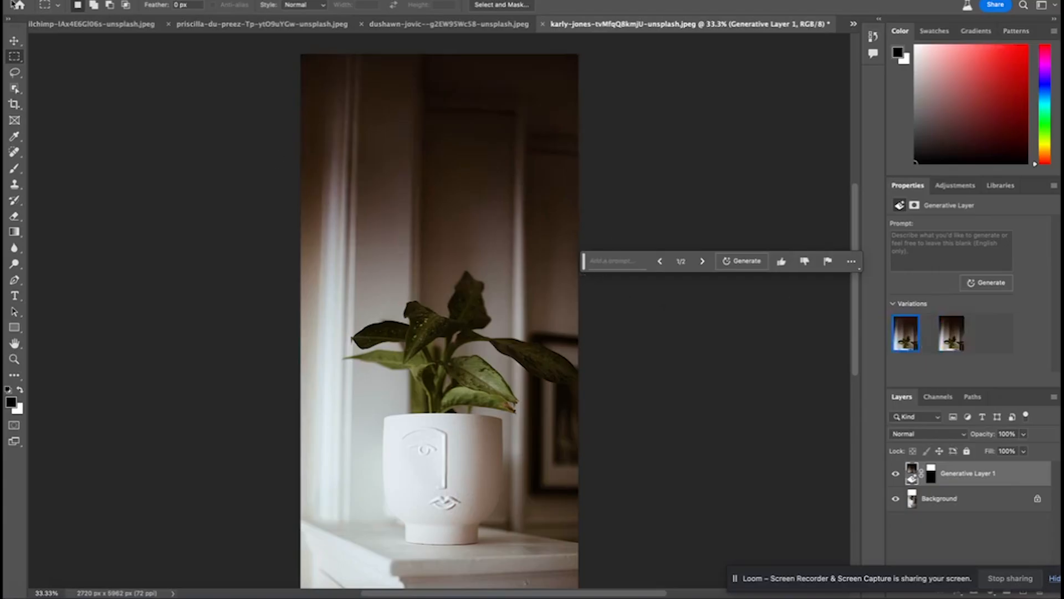
Quick-export the extended plant photo as a PNG to the Downloads folder
left_click(121, 1)
mouse_move(167, 167)
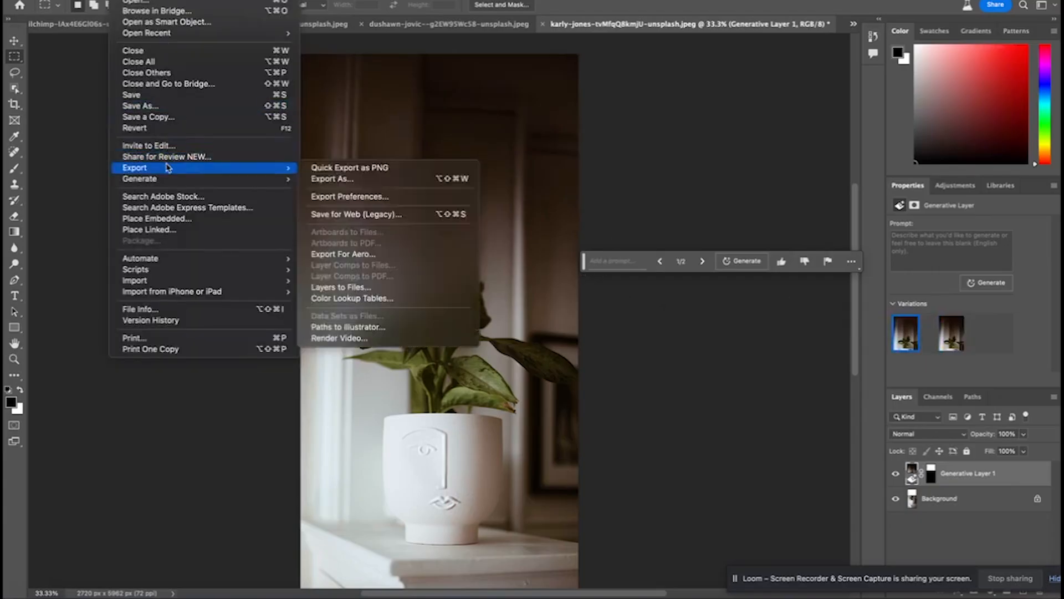
left_click(370, 169)
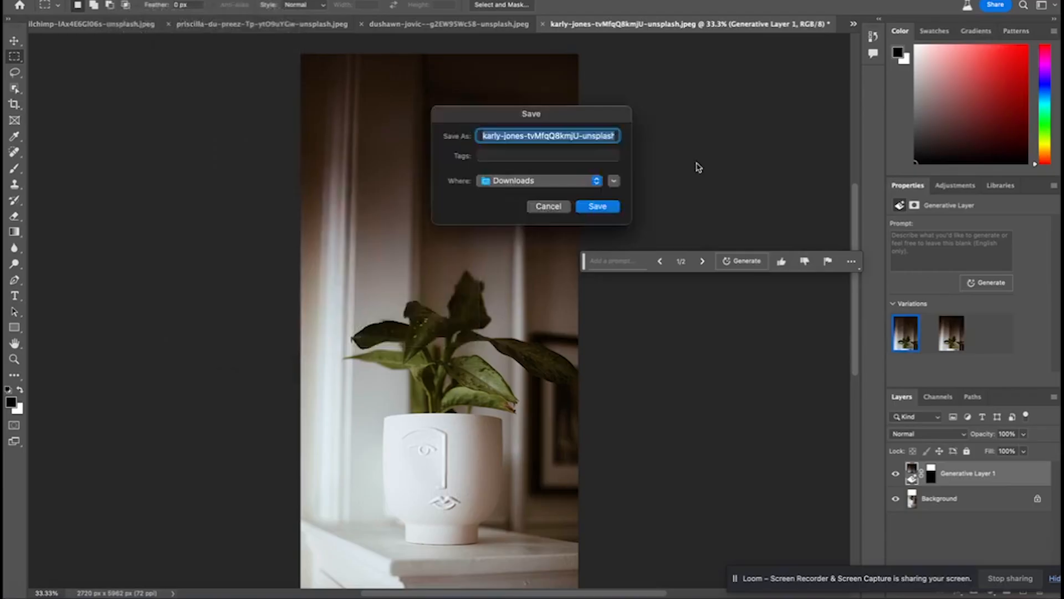
key("Return")
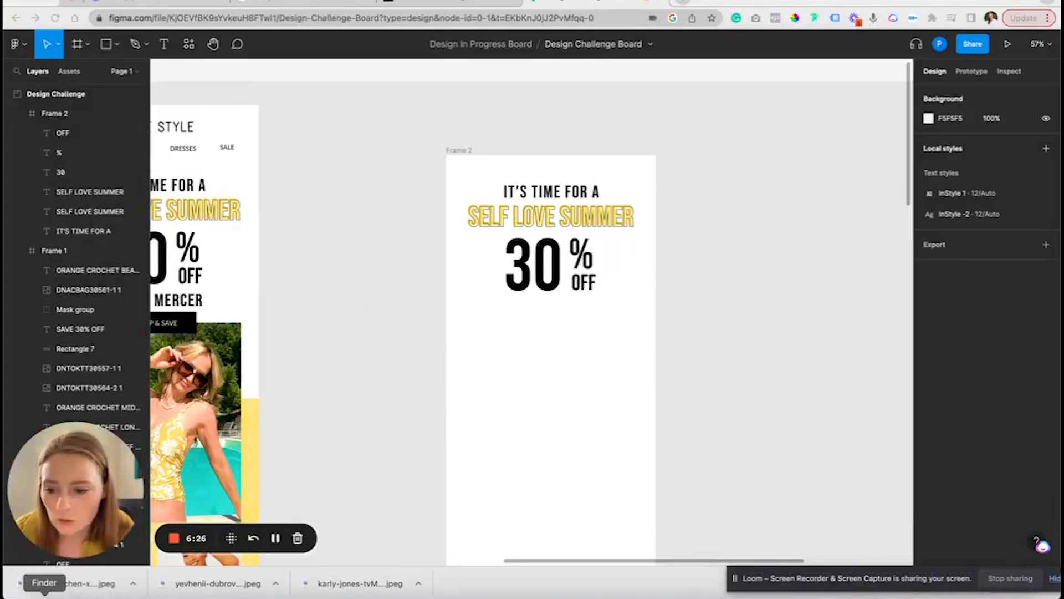
Add the exported plant photo to the Figma board and scale it down to about 575 × 1040 over Frame 2
left_click(42, 597)
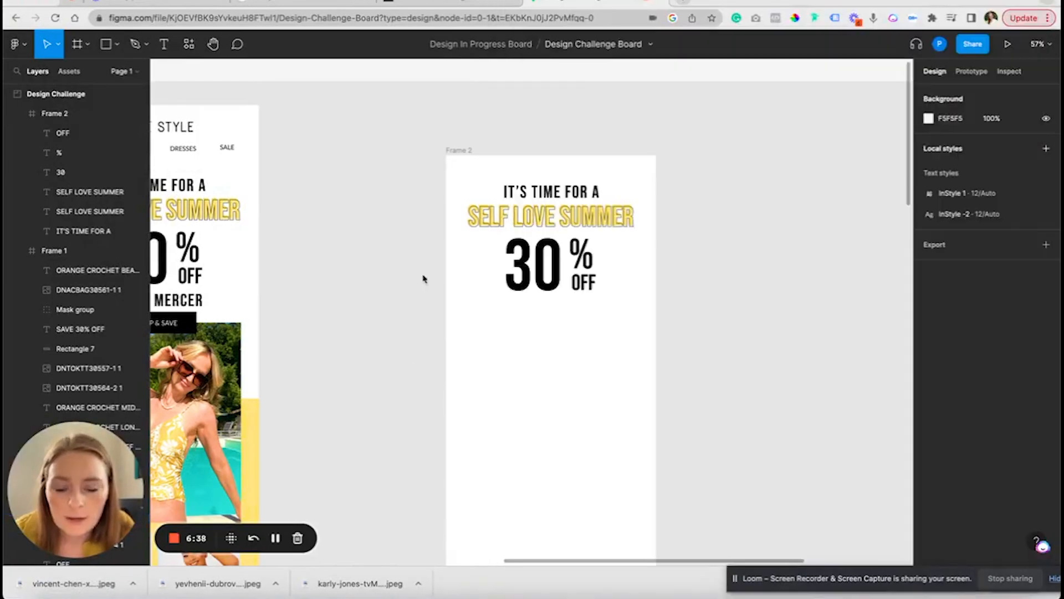
key("super+v")
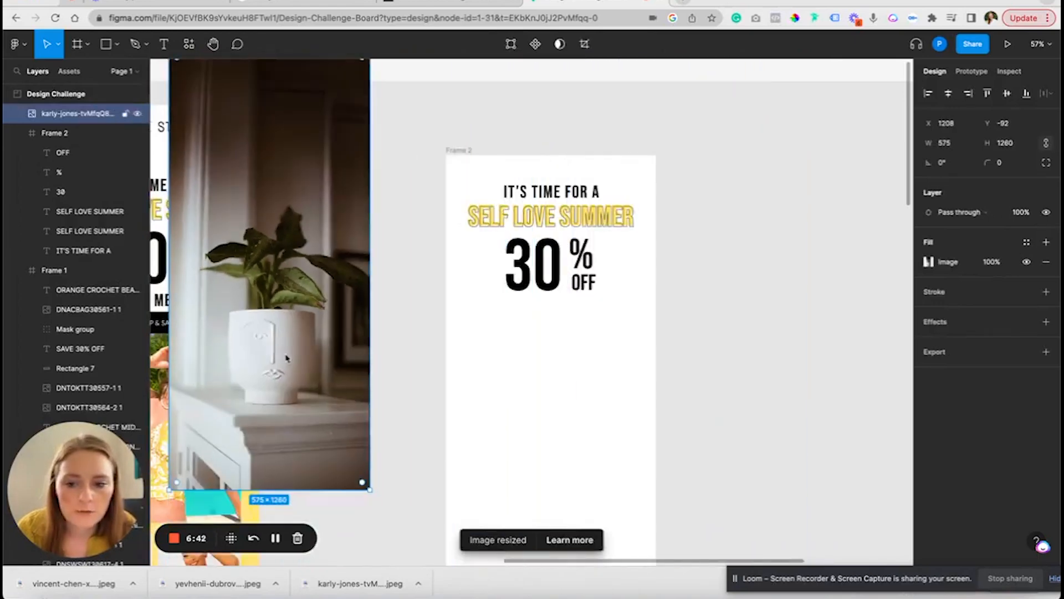
left_click_drag(284, 357, 600, 371)
scroll(557, 430, "down", 2)
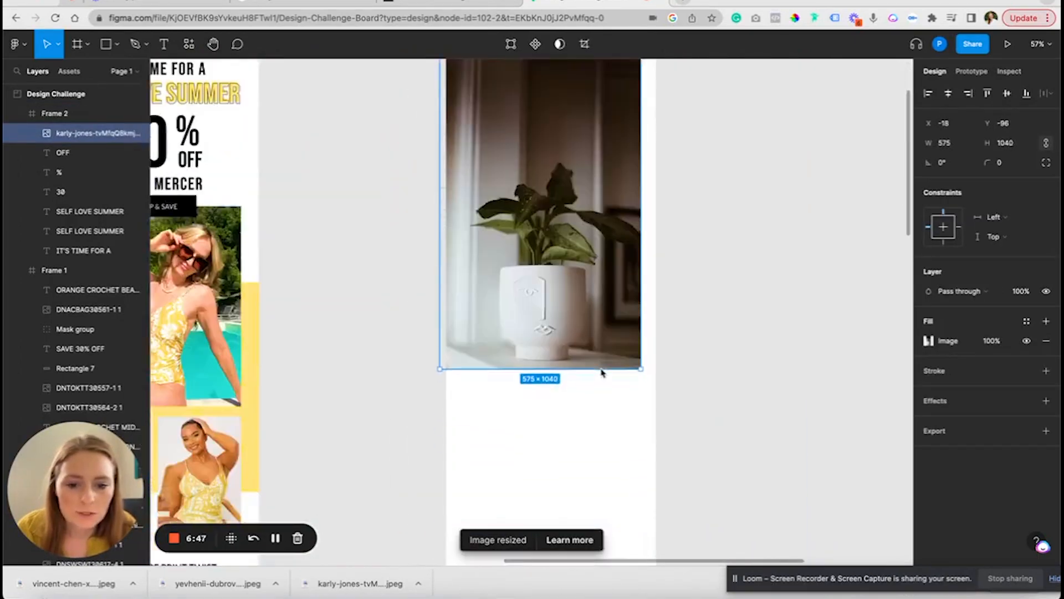
Move the plant photo to the top of Frame 2 and enlarge it to about 609 × 1102 to span the frame's width
scroll(672, 239, "up", 1)
left_click_drag(589, 285, 591, 316)
left_click_drag(644, 332, 657, 334)
Send the plant photo behind all the headline text layers in Frame 2
key("super+bracketleft")
key("super+bracketleft")
key("super+bracketleft")
key("super+bracketleft")
key("super+bracketleft")
key("super+bracketleft")
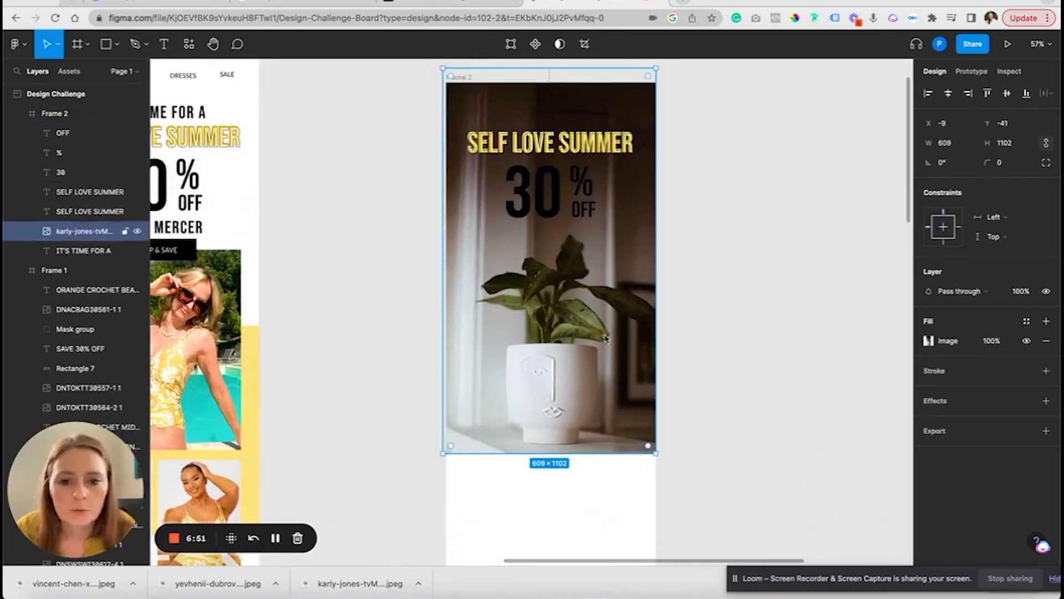
left_click(724, 237)
Set the fill of the OFF, %, 30 and IT'S TIME FOR A texts in Frame 2 to white
left_click(588, 213)
left_click(582, 182, "shift")
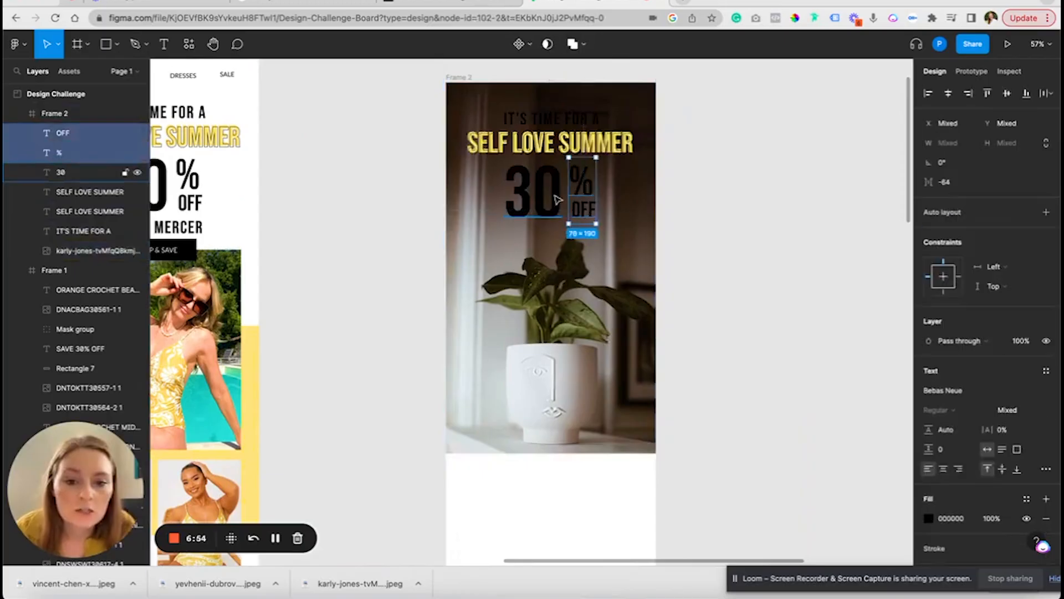
left_click(541, 191, "shift")
left_click(571, 119, "shift")
left_click(928, 498)
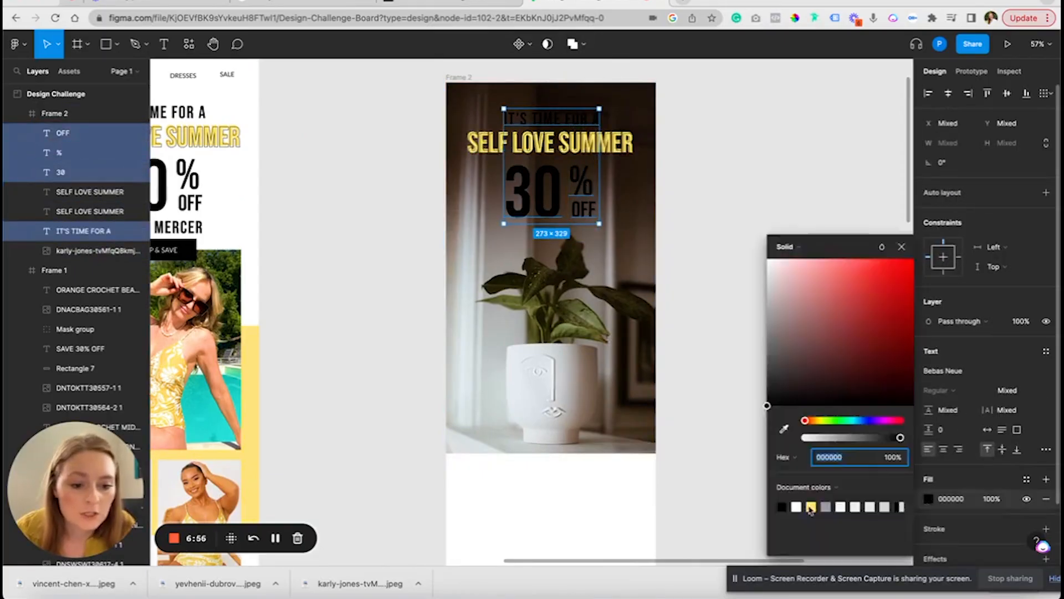
left_click(799, 512)
left_click(723, 192)
Set the outline stroke of the front SELF LOVE SUMMER text in Frame 2 to white
left_click(549, 143)
left_click(928, 498)
left_click(796, 506)
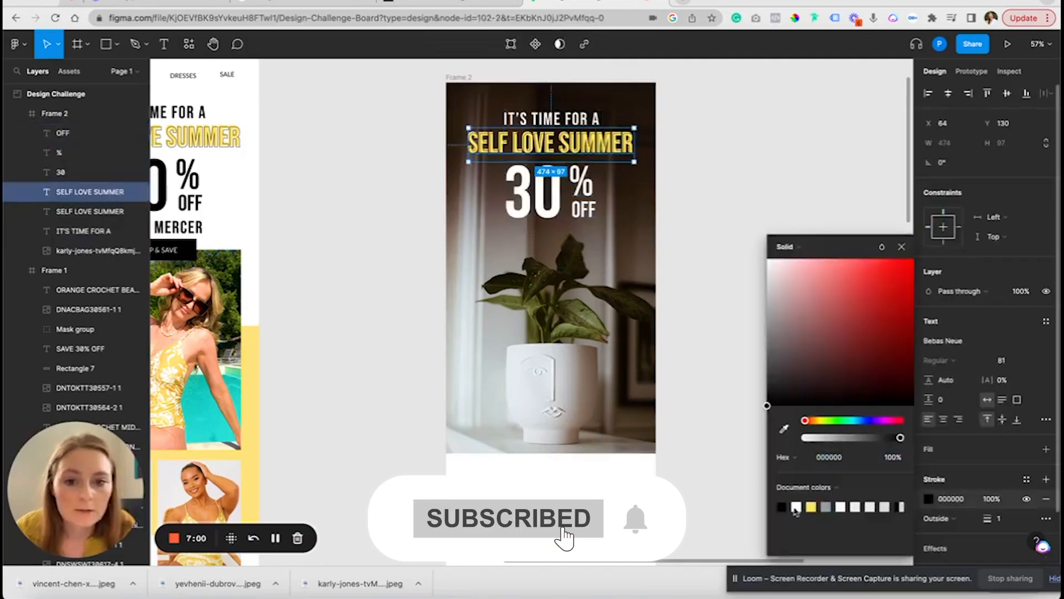
left_click(714, 224)
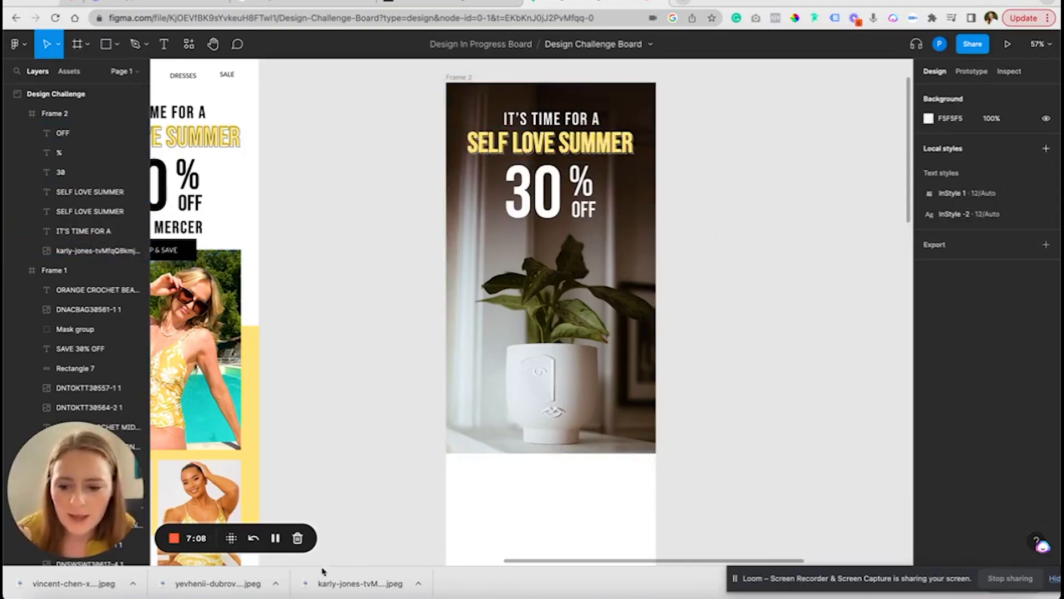
Switch to Photoshop and extend the hiker photo's canvas above, below and to the right to about 8540 × 6767 px with the Crop tool
left_click(669, 594)
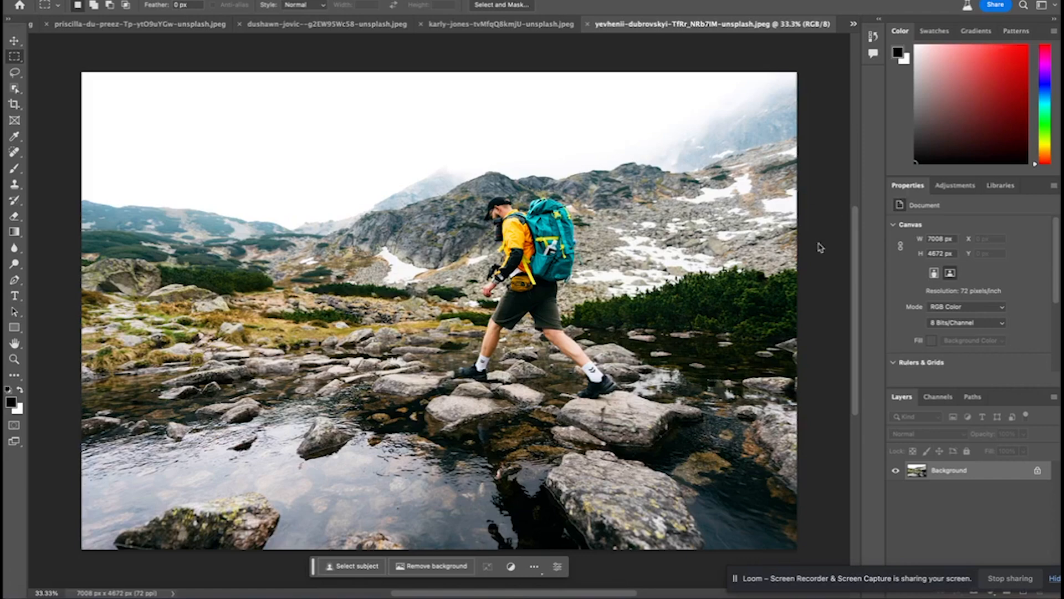
key("super+minus")
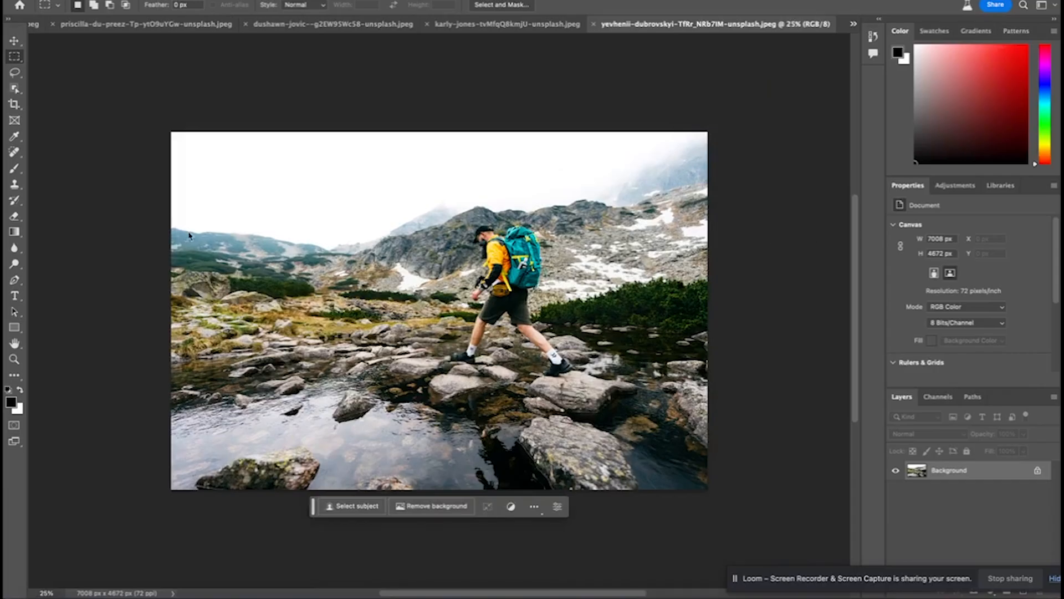
left_click(14, 104)
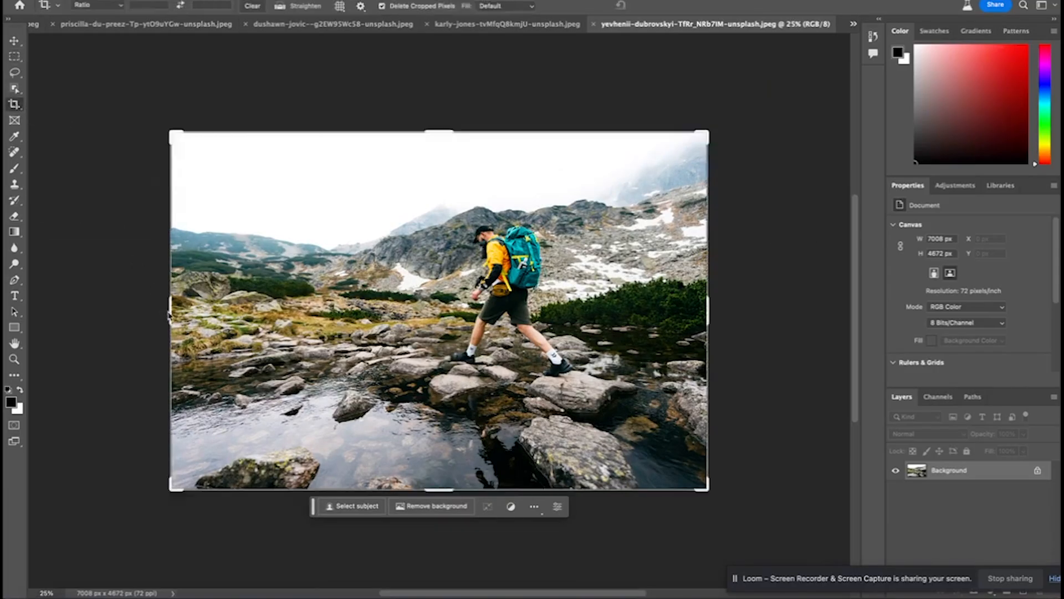
left_click_drag(451, 490, 453, 522)
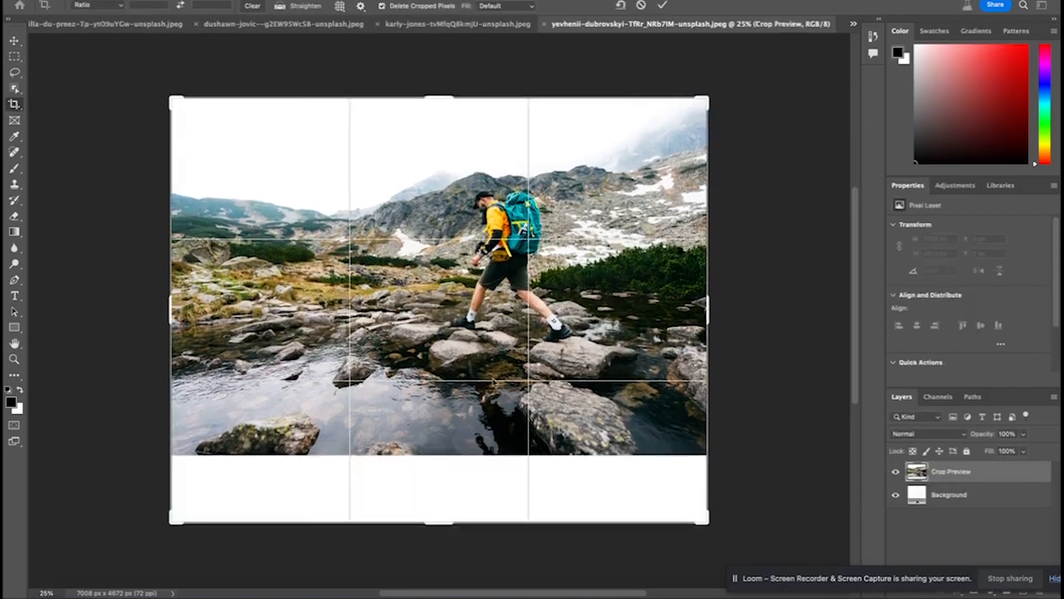
left_click_drag(438, 108, 439, 61)
left_click_drag(707, 332, 767, 330)
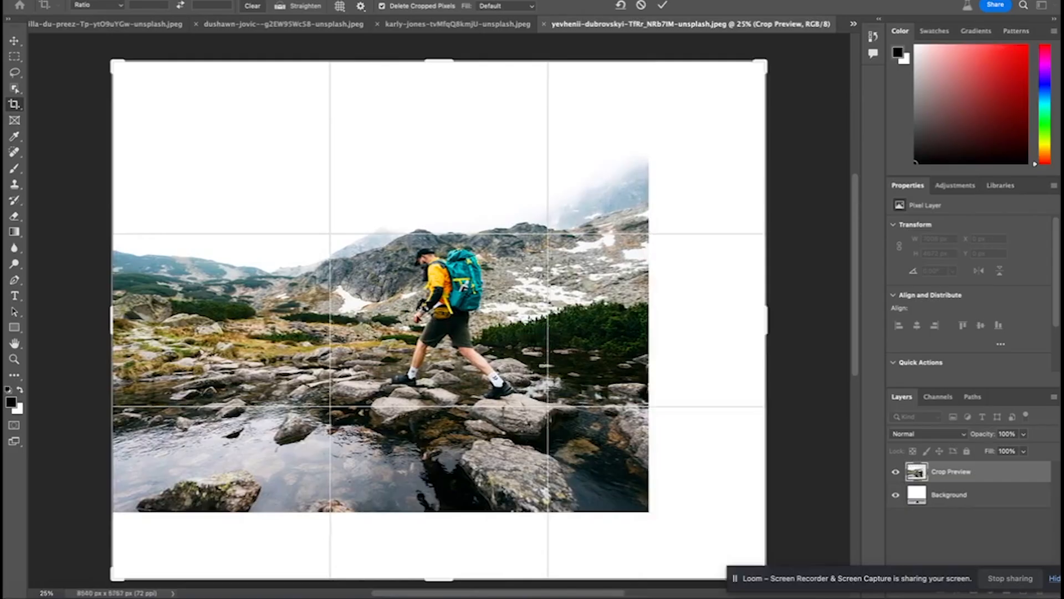
key("super+minus")
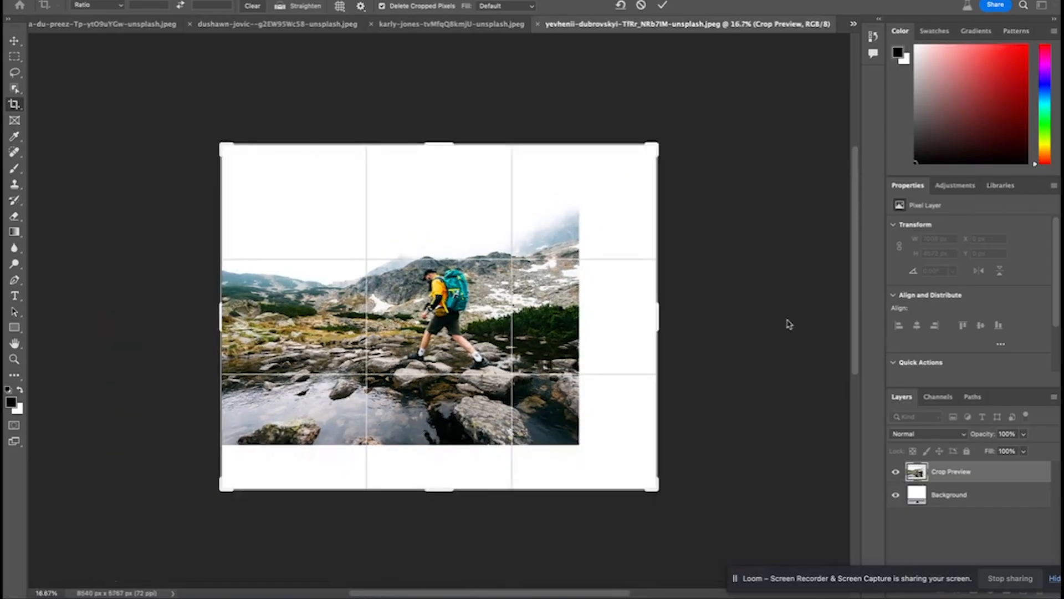
left_click(662, 6)
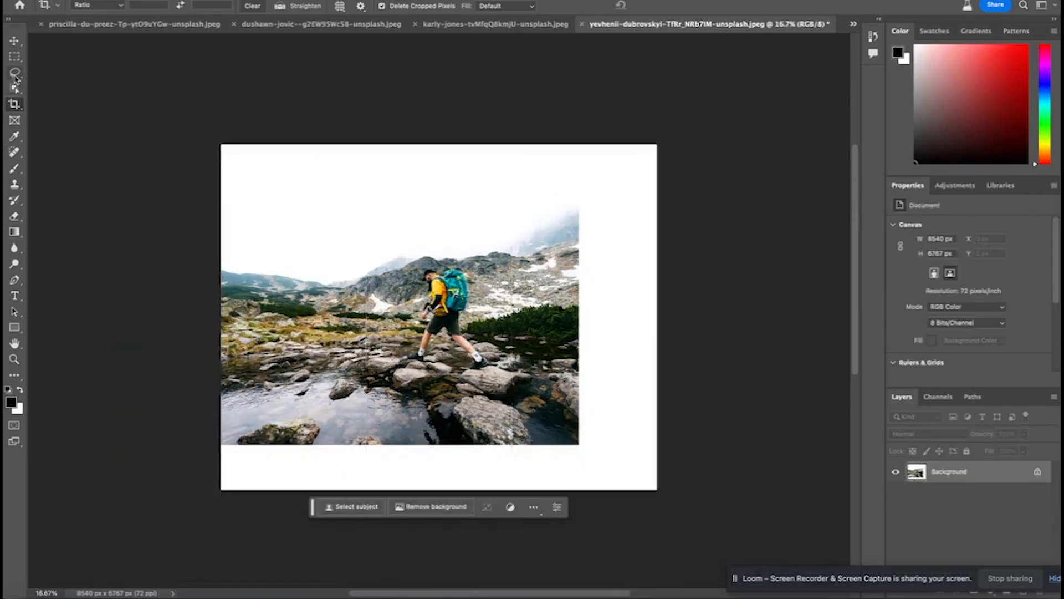
Select the blank areas above, beside and below the hiker photo as one selection that overlaps the image edges
left_click(14, 57)
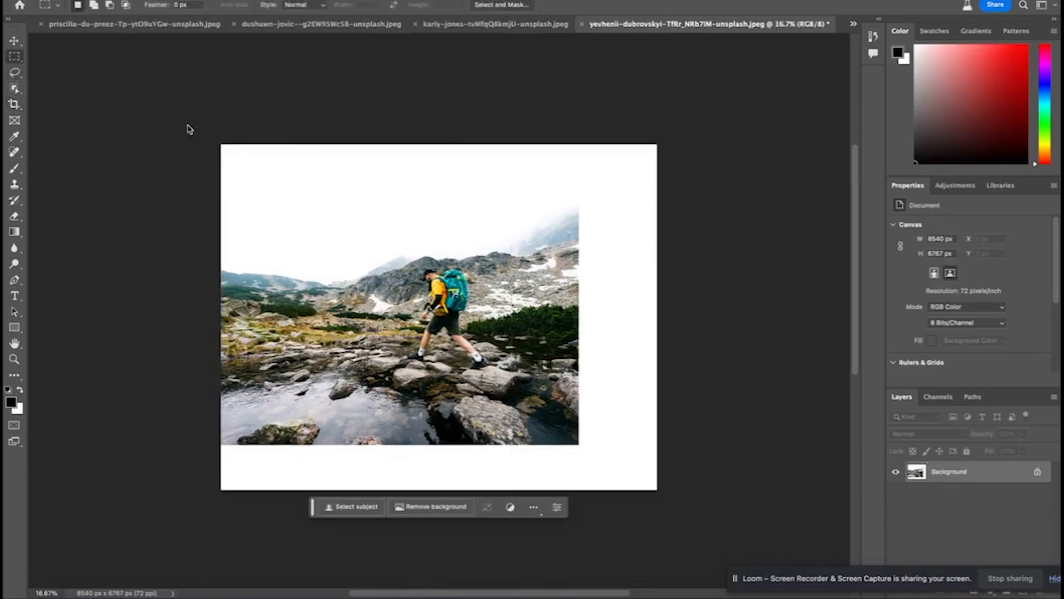
left_click_drag(185, 127, 684, 210)
left_click_drag(560, 111, 698, 434)
left_click_drag(662, 399, 178, 508)
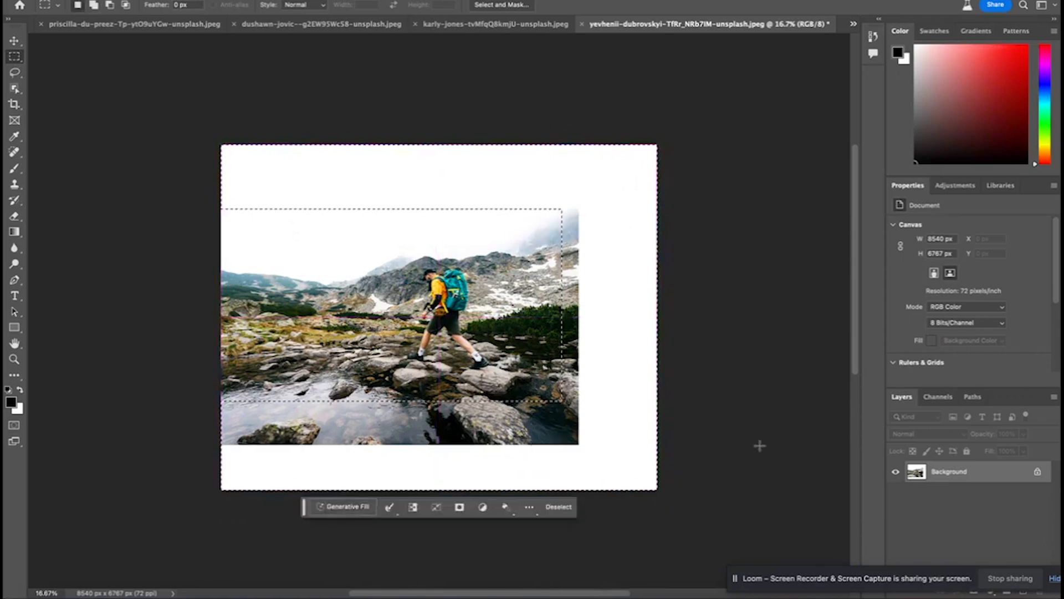
Apply Generative Fill with an empty prompt to the selected areas around the hiker and choose the second variation
left_click(339, 506)
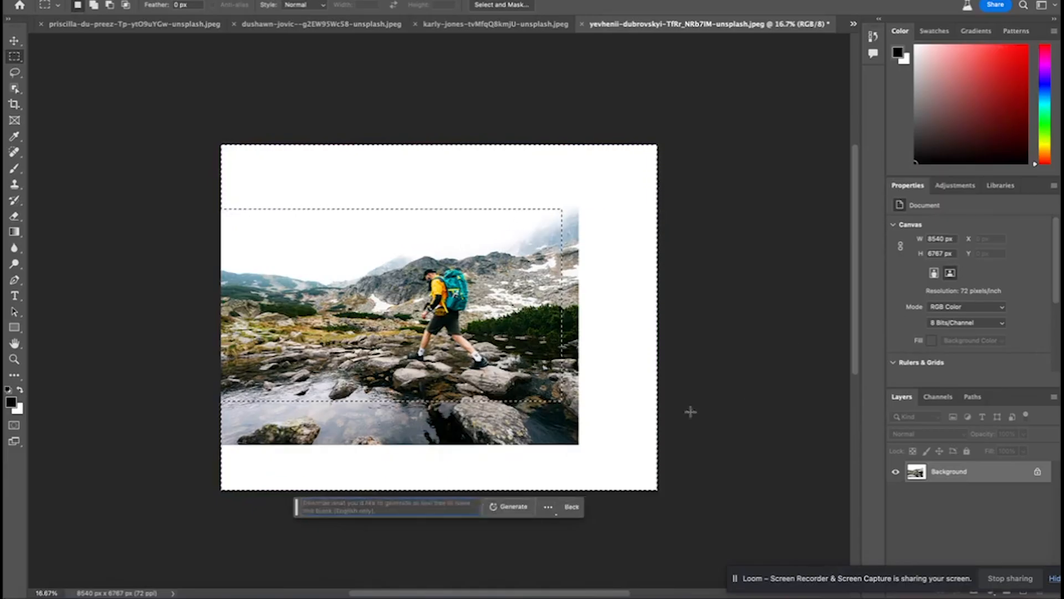
left_click(513, 506)
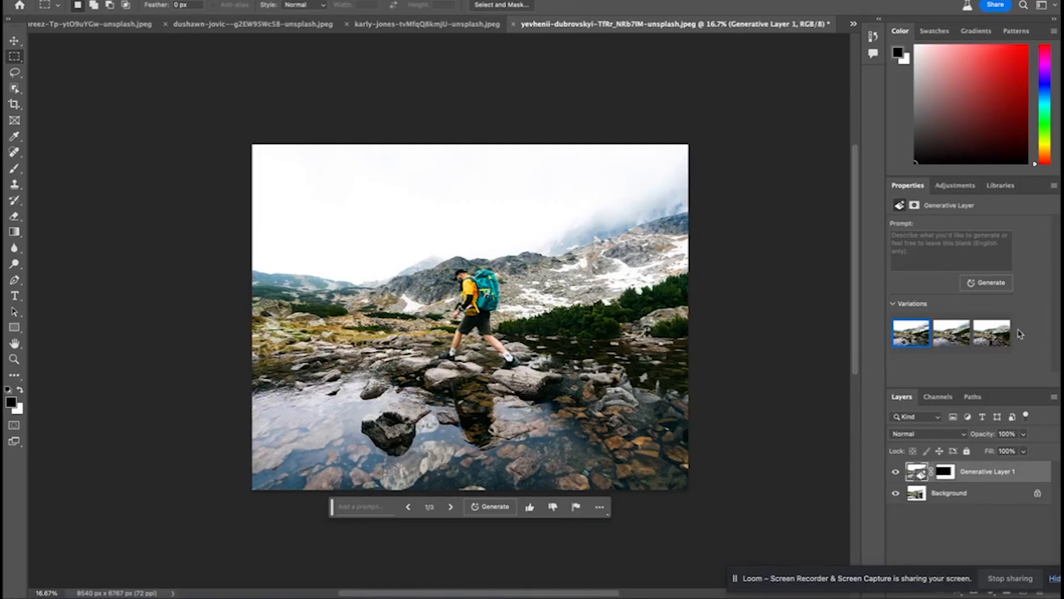
left_click(954, 344)
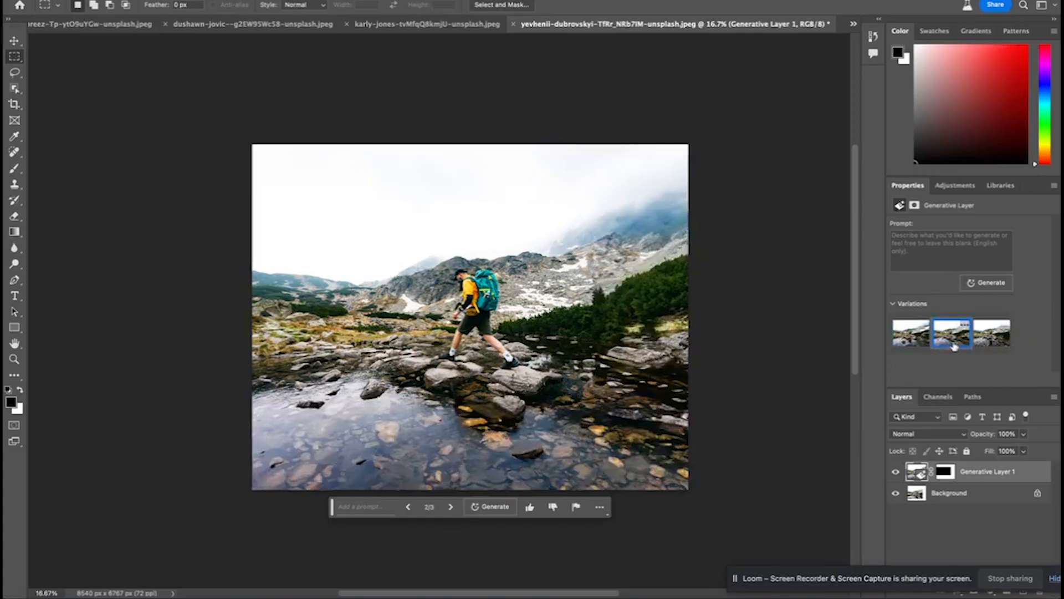
Compare the three generated variations around the hiker and choose the third one
left_click(920, 346)
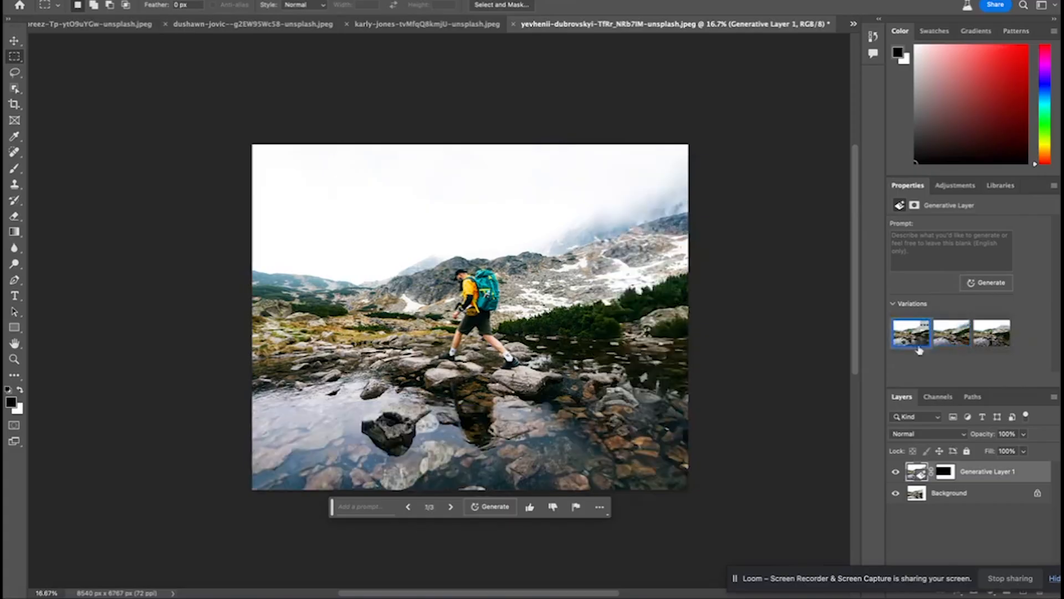
left_click(954, 346)
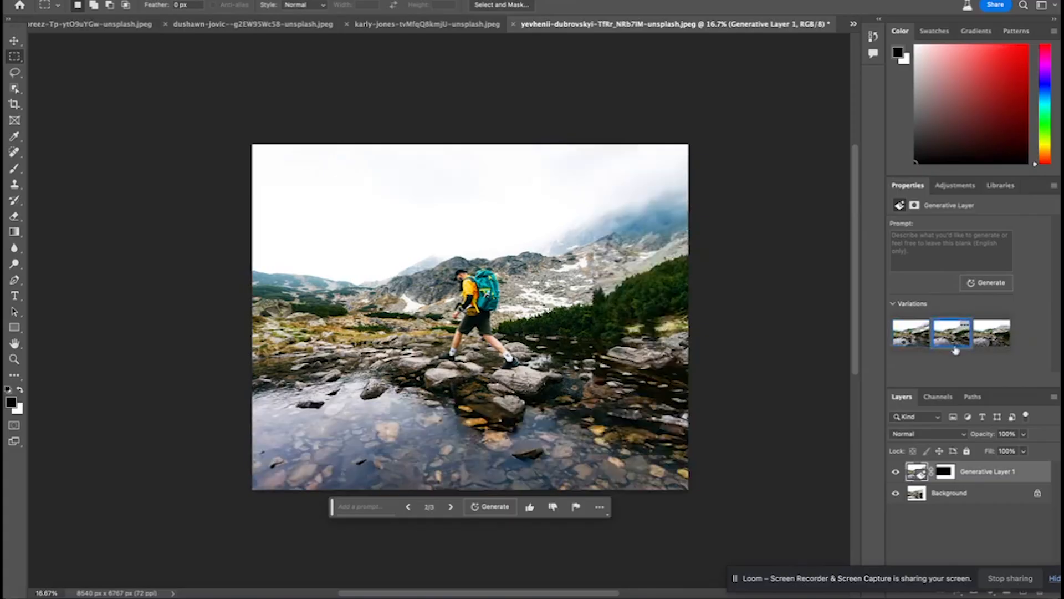
left_click(982, 341)
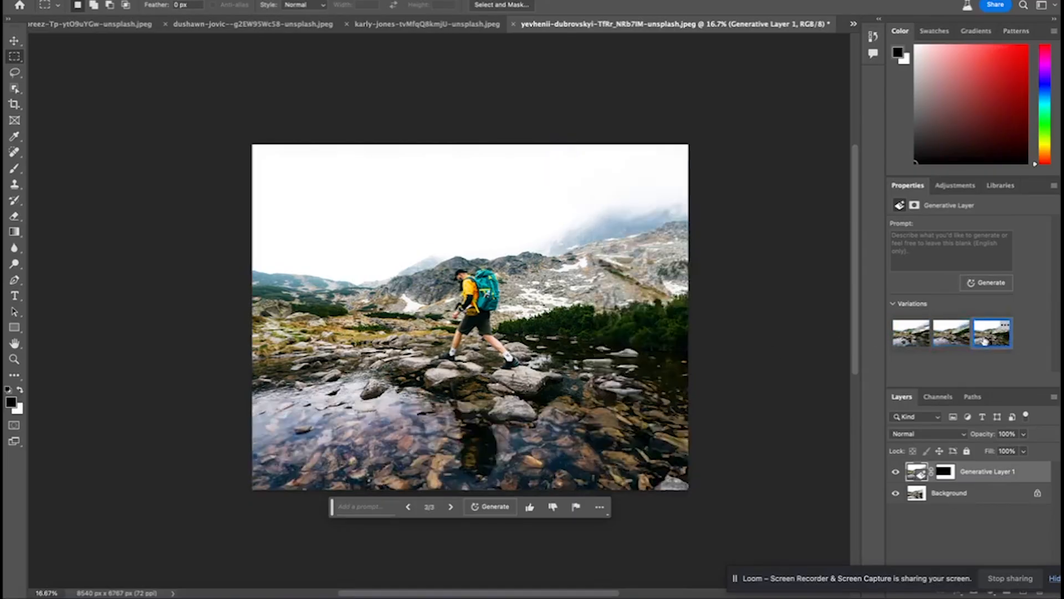
left_click(956, 344)
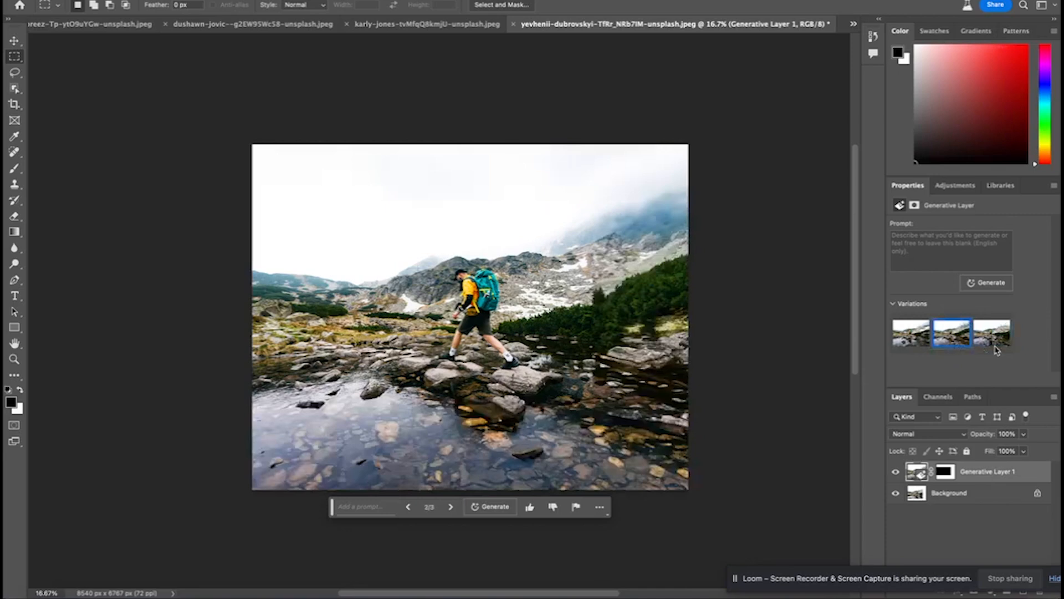
left_click(988, 341)
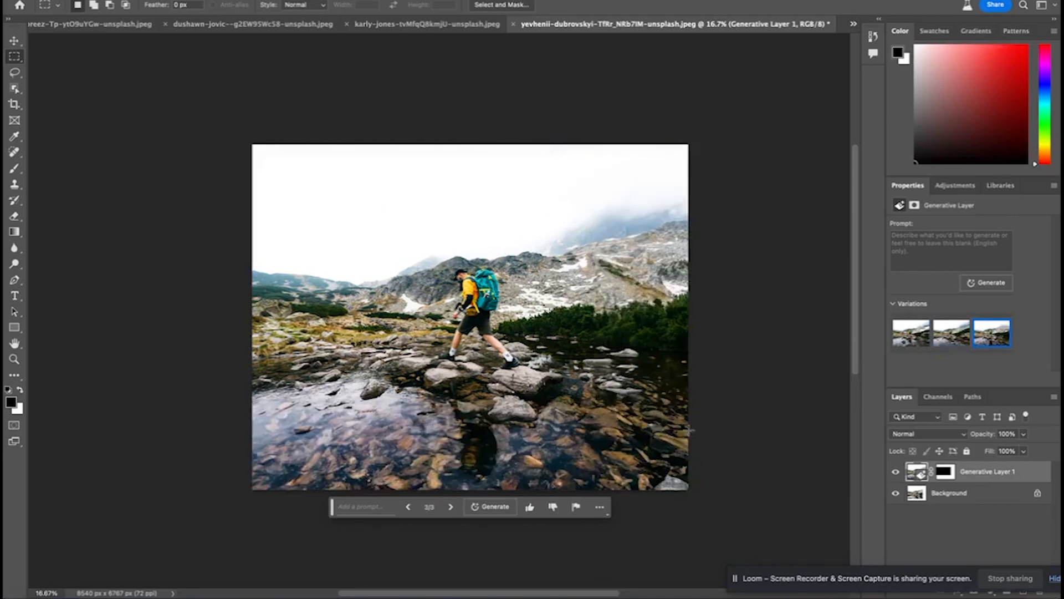
Examine the third hiker variation up close, checking the mountainside, shrubs, water and the hiker's reflection
scroll(691, 431, "left", 2)
scroll(694, 430, "down", 2)
key("super+equal")
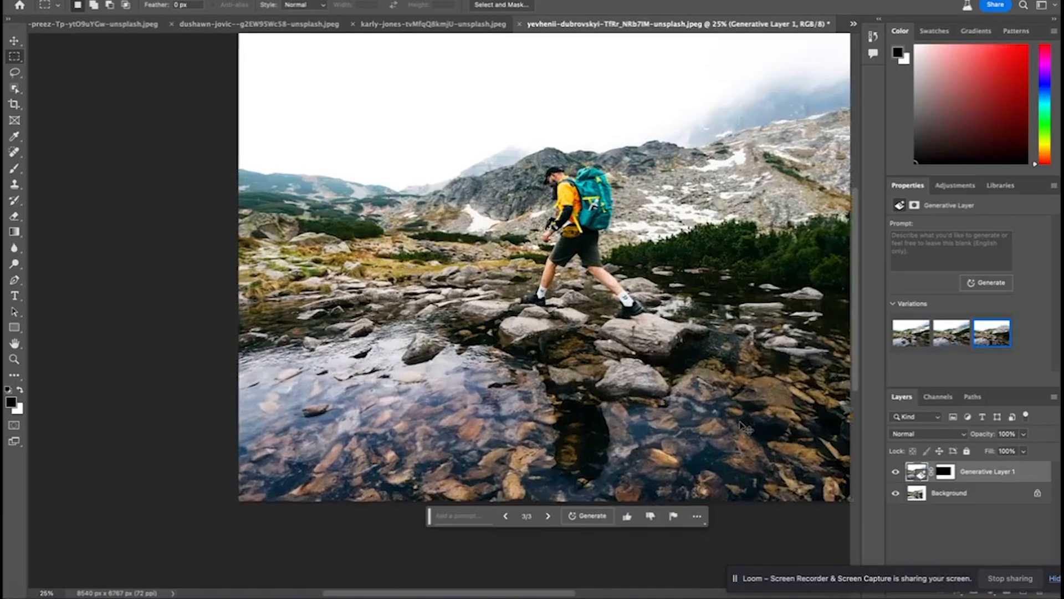
scroll(604, 495, "right", 5)
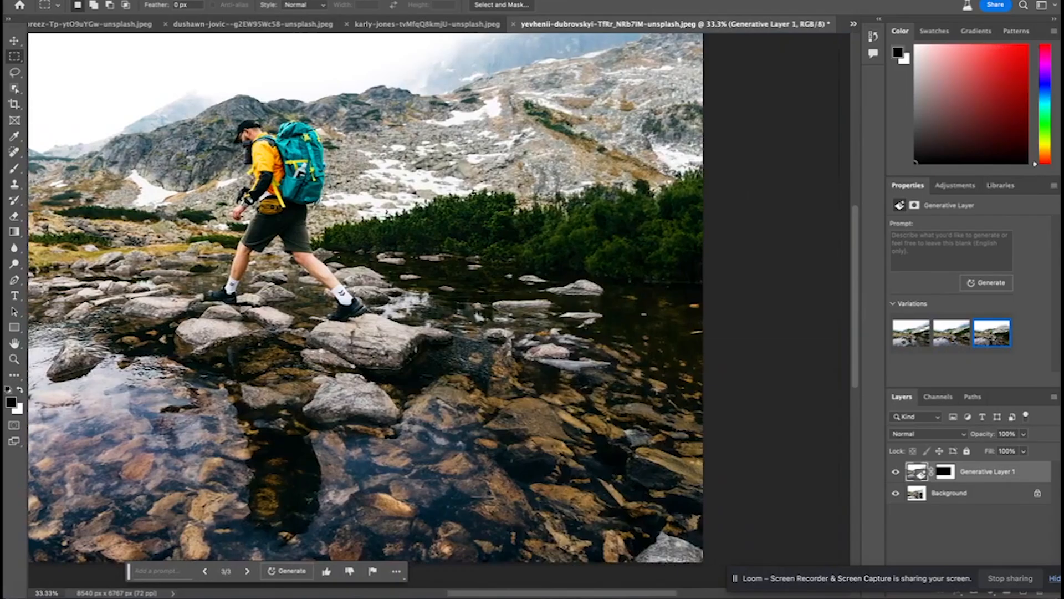
scroll(491, 196, "up", 4)
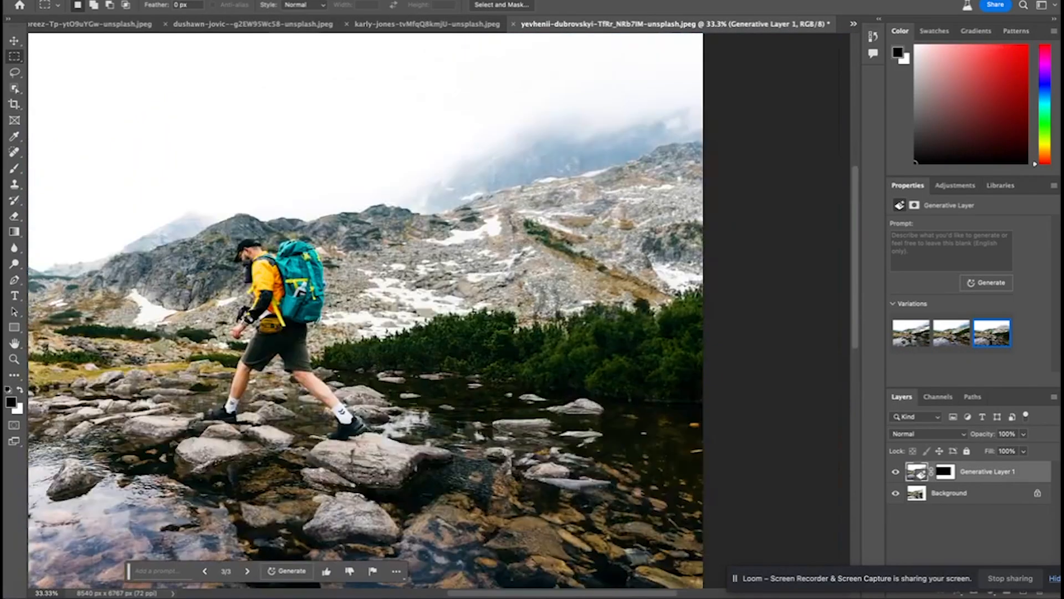
scroll(454, 446, "down", 2)
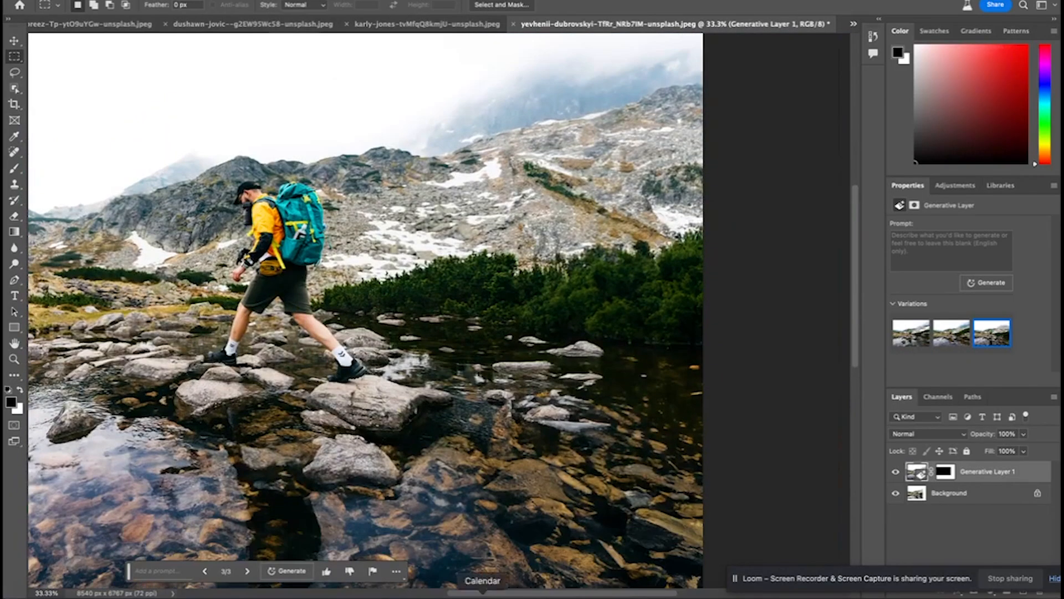
scroll(405, 310, "left", 3)
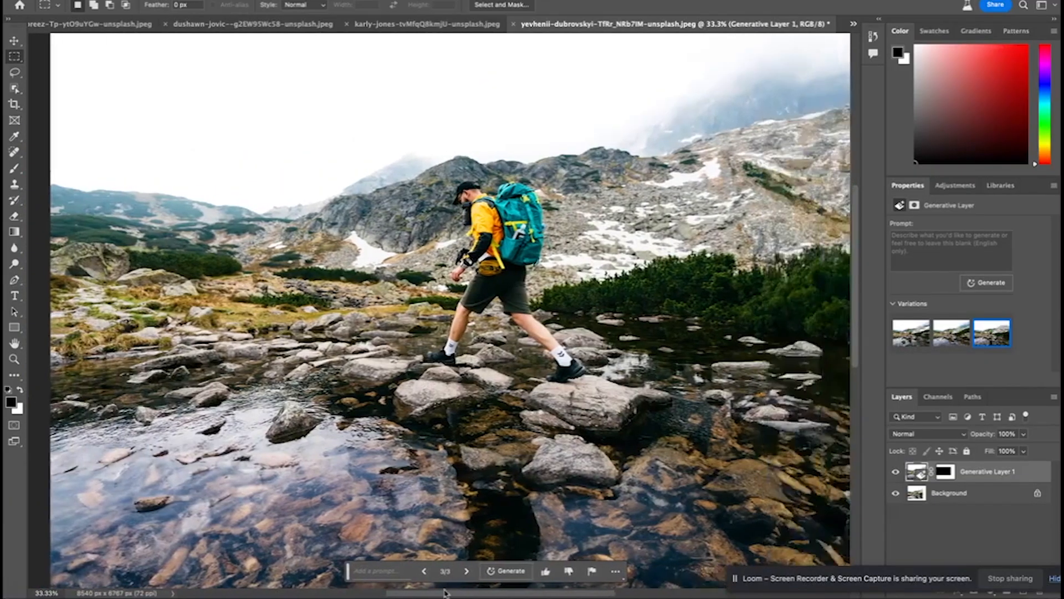
scroll(566, 497, "down", 3)
scroll(505, 419, "up", 1)
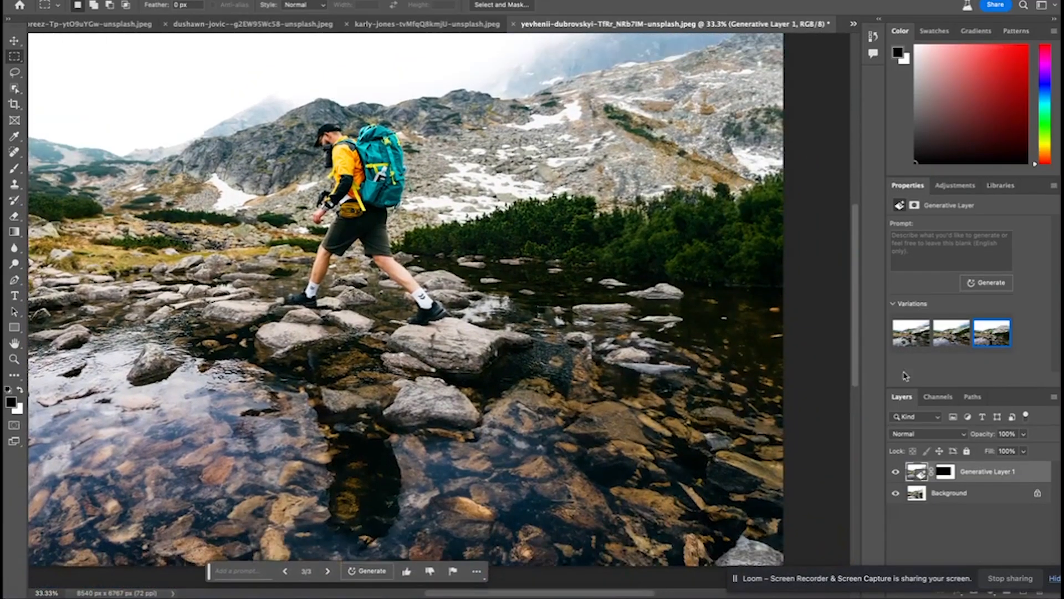
Compare the other two hiker variations with the third up close and return to the third
left_click(949, 349)
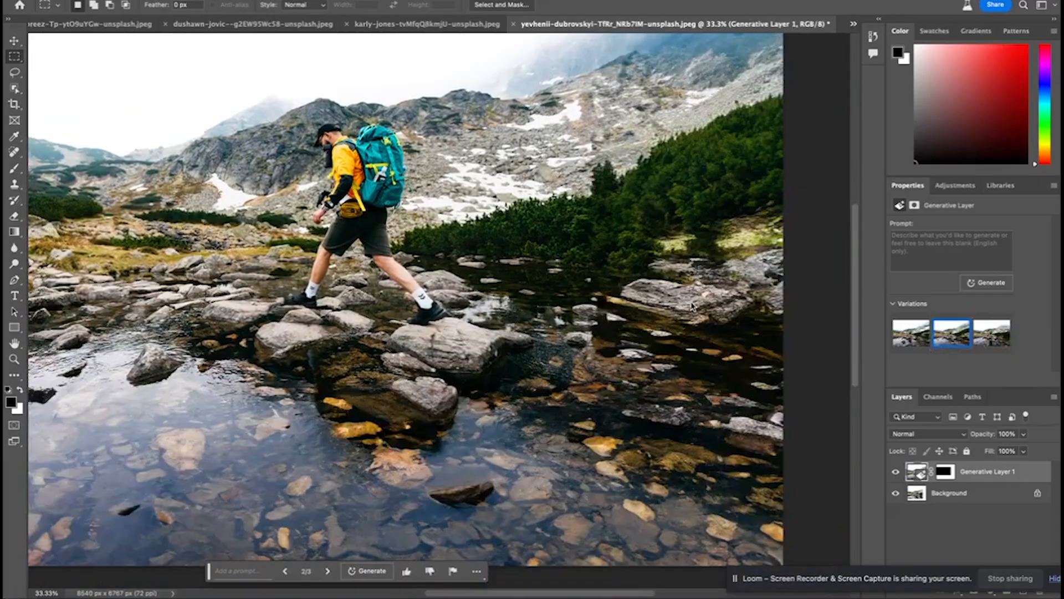
left_click(915, 348)
left_click(990, 340)
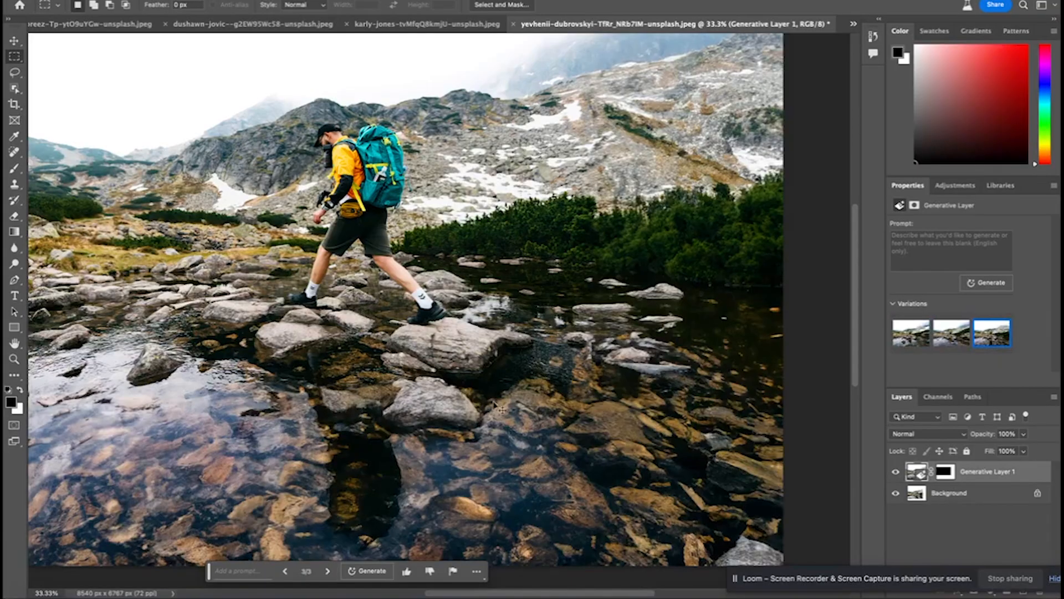
key("super+minus")
key("super+minus")
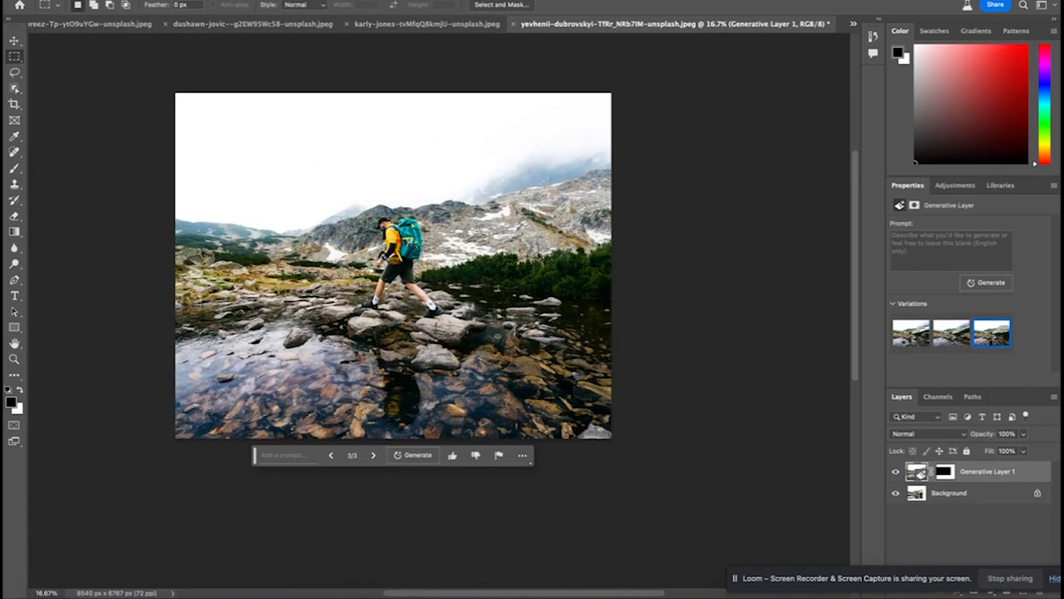
Open the vending machine portrait photo and extend its canvas above and on both sides to about 4014 × 4896 px with the Crop tool
left_click(122, 0)
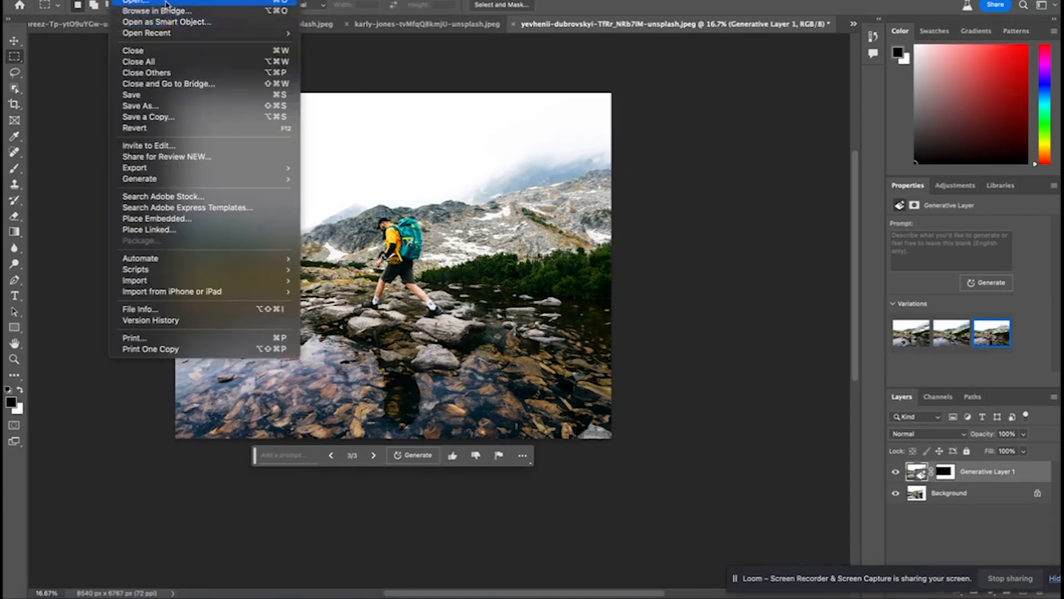
left_click(165, 4)
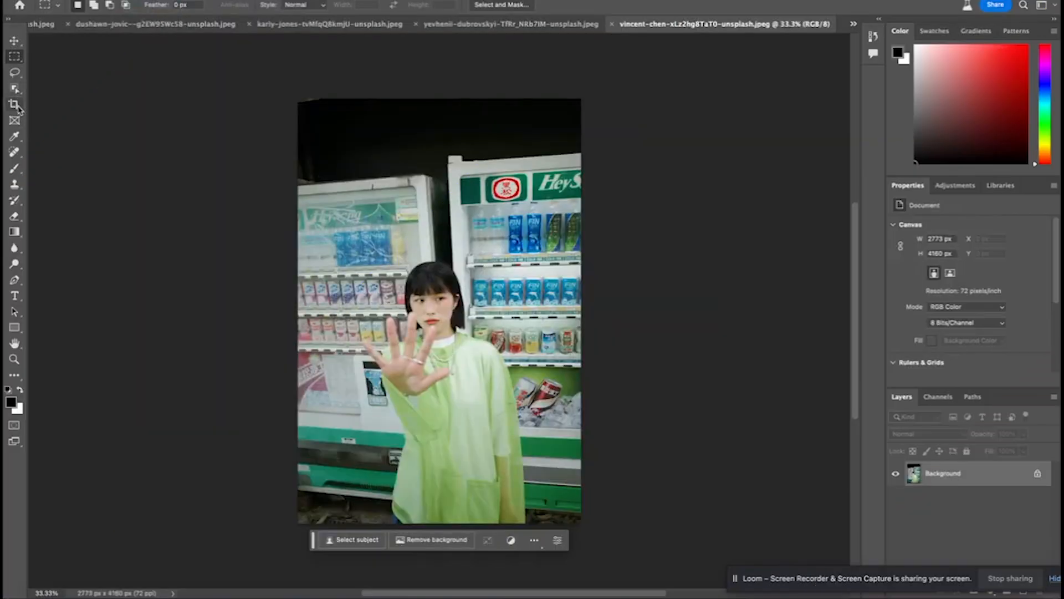
left_click(16, 105)
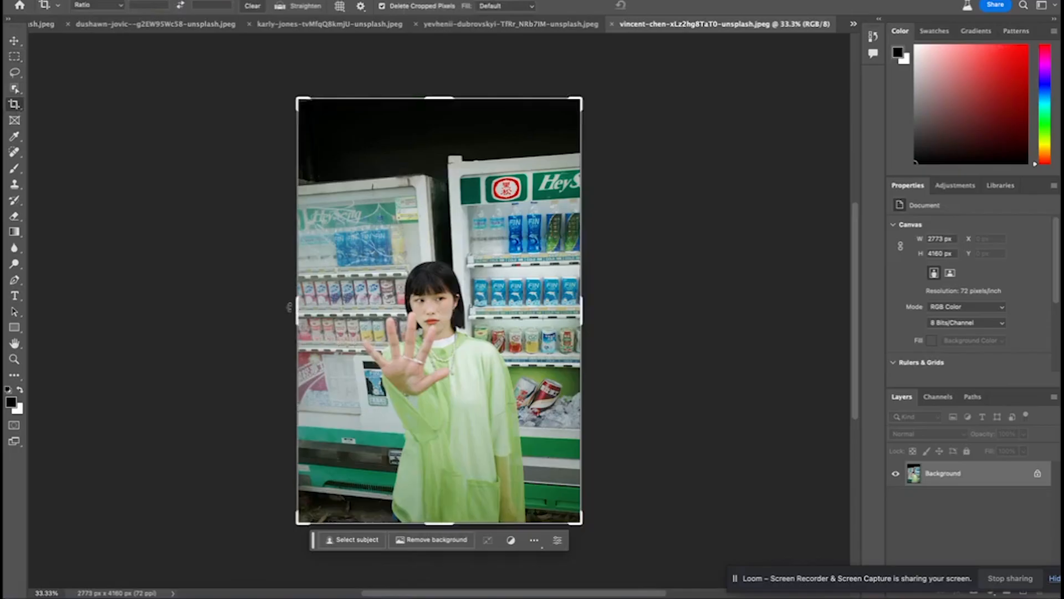
left_click_drag(438, 98, 439, 57)
left_click_drag(300, 313, 271, 314)
left_click_drag(606, 317, 642, 314)
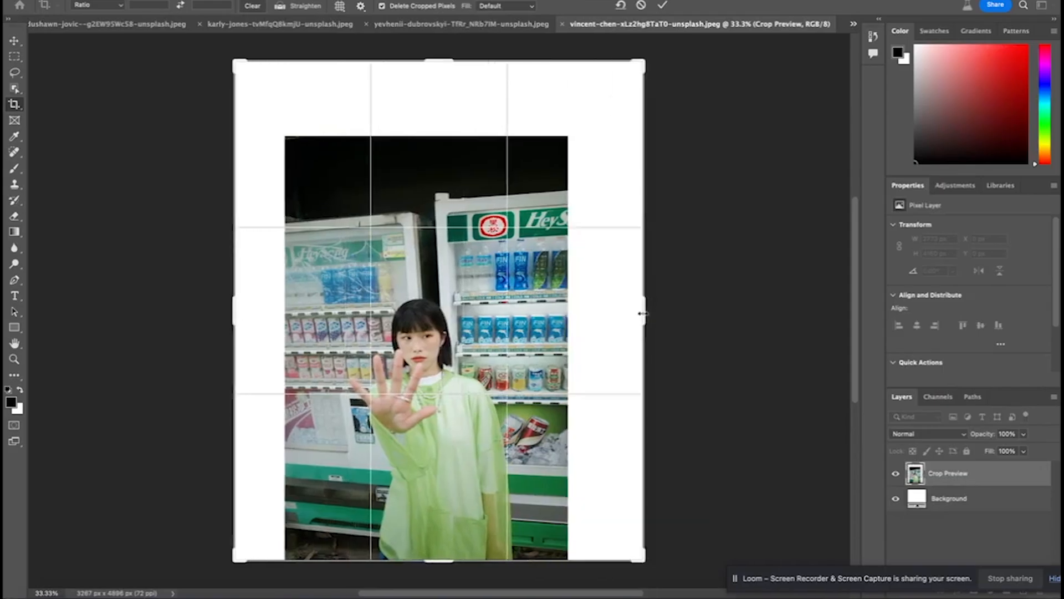
left_click(664, 7)
Select the blank areas above and beside the vending machine photo, overlapping its edges, and apply Generative Fill with an empty prompt
left_click(14, 56)
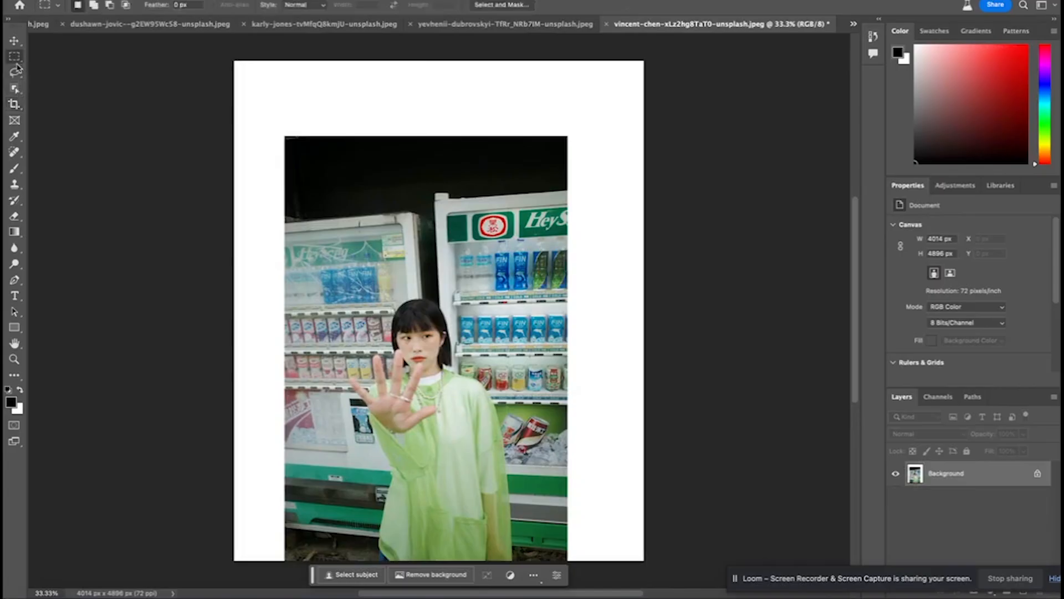
left_click_drag(217, 56, 680, 147)
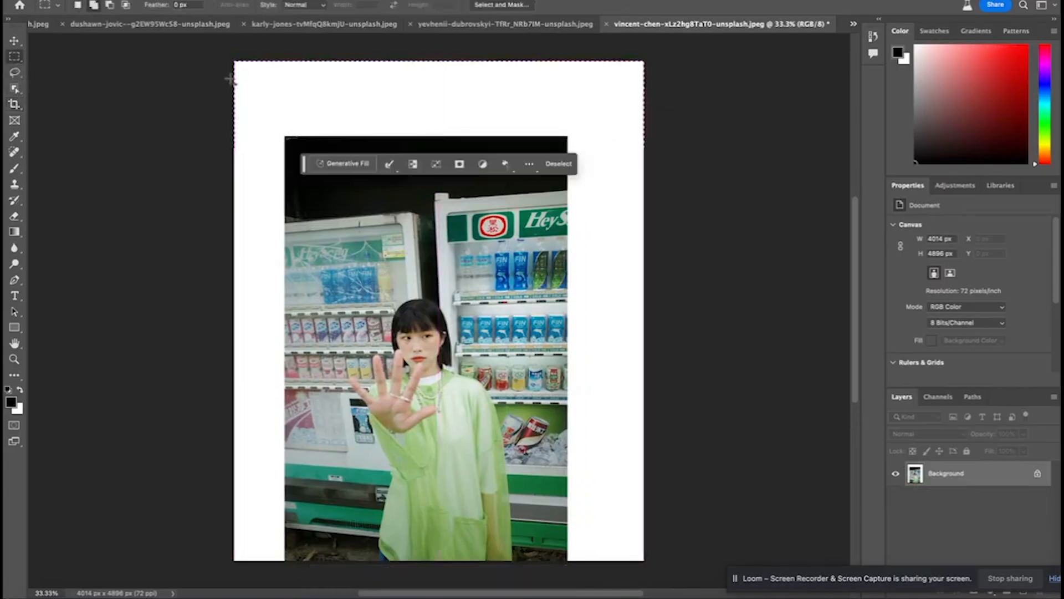
left_click_drag(219, 60, 297, 579)
left_click_drag(565, 60, 665, 532)
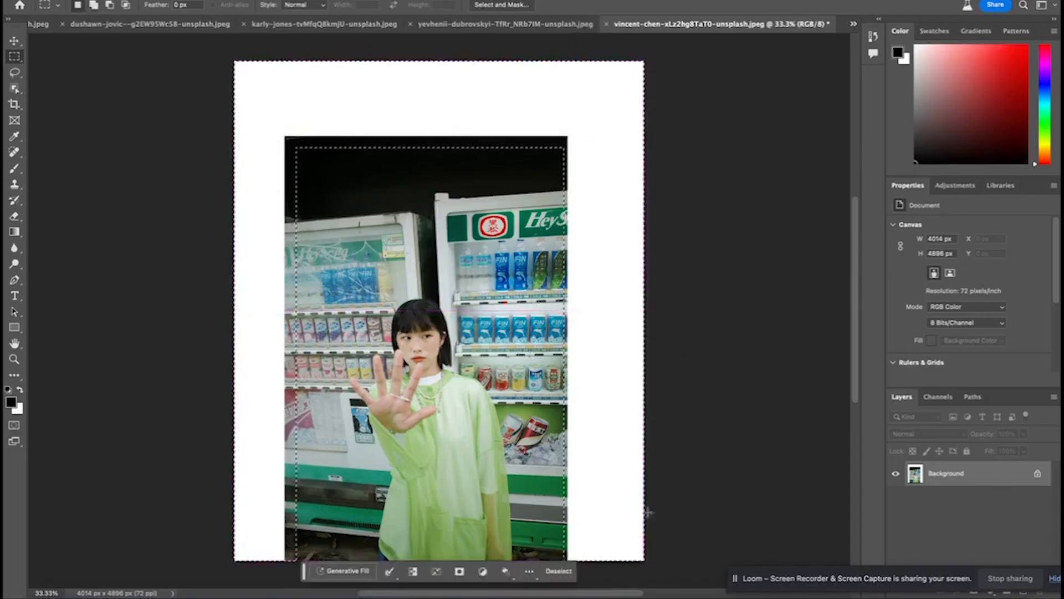
left_click(347, 570)
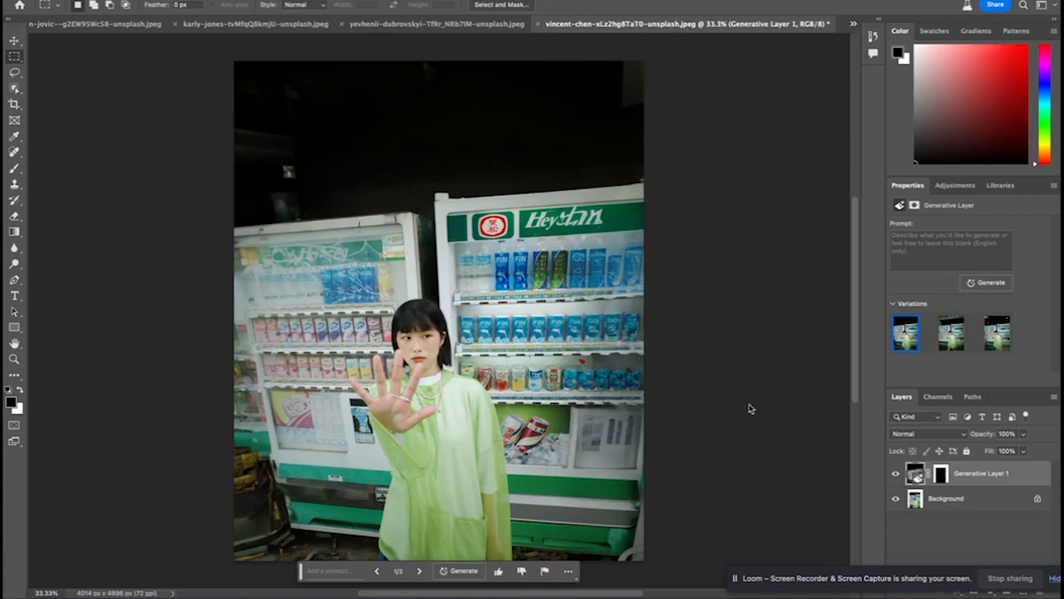
Compare the three generated variations of the vending machine scene, checking the extended machines and the area above them
left_click(951, 347)
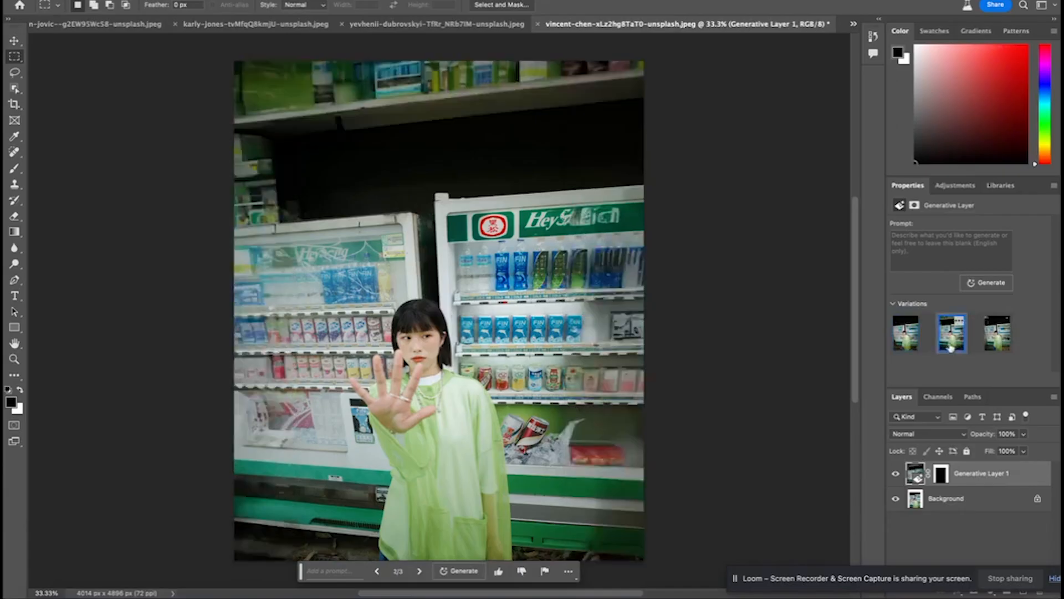
left_click(1004, 345)
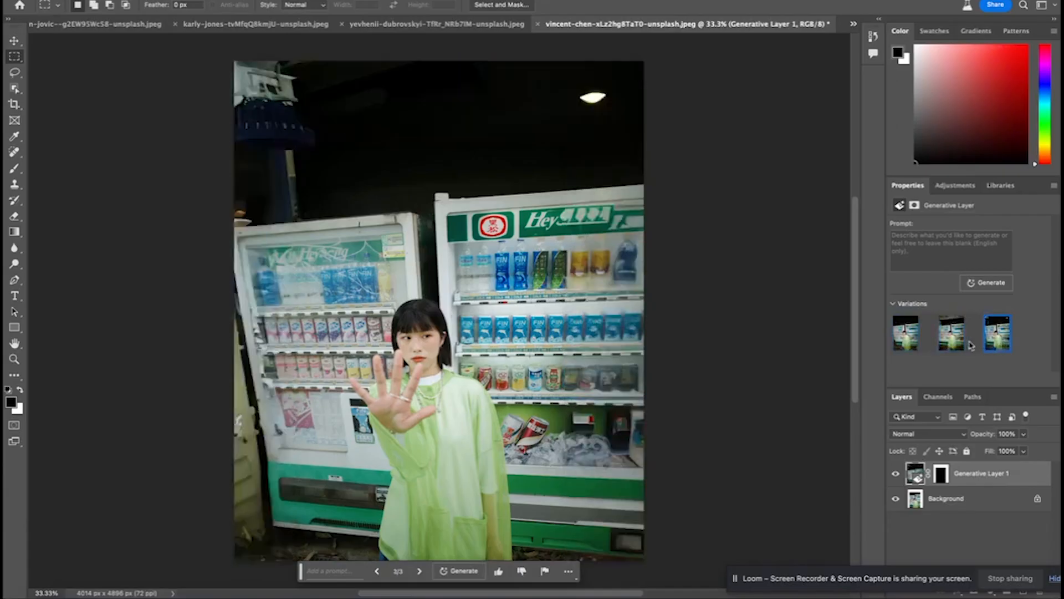
left_click(952, 347)
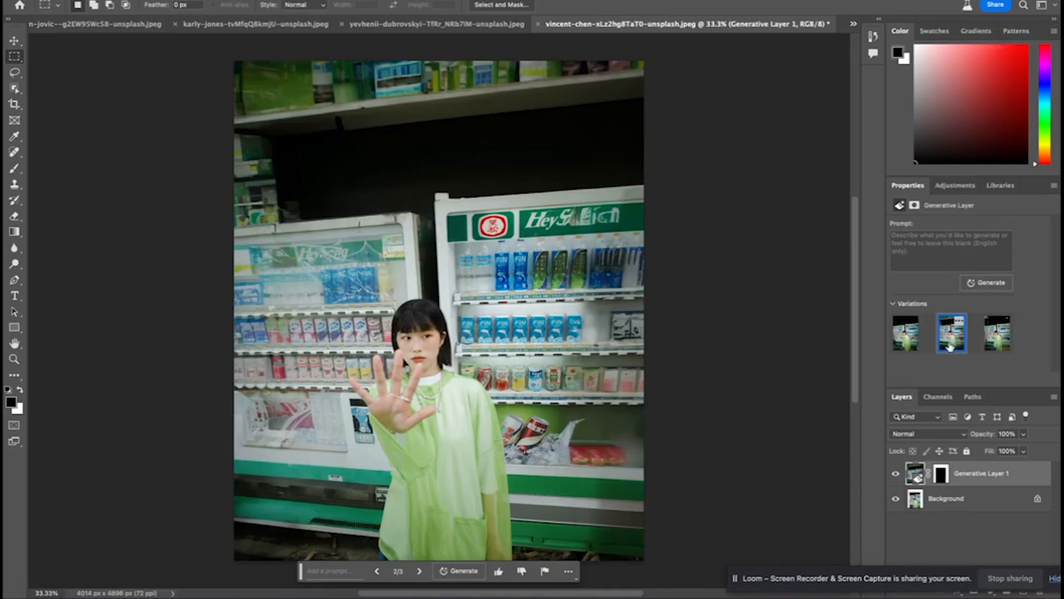
left_click(906, 345)
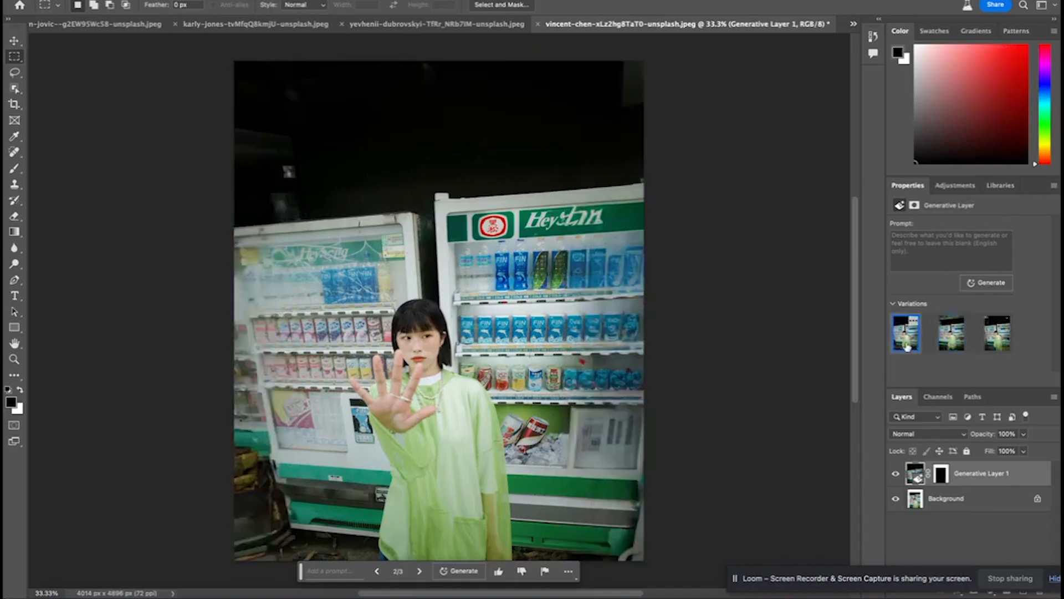
left_click(950, 346)
left_click(990, 345)
left_click(949, 345)
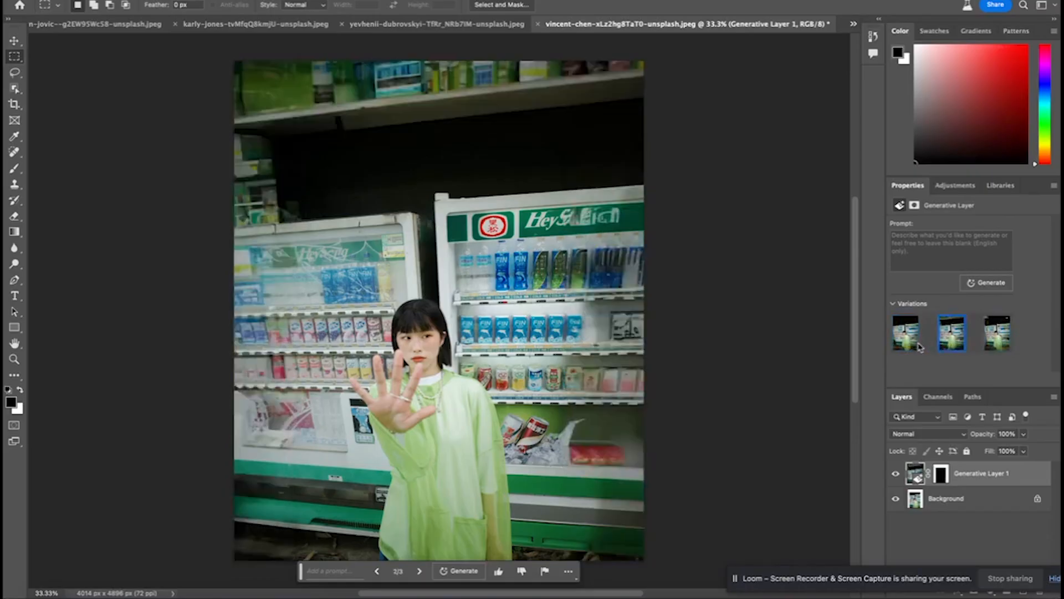
left_click(917, 345)
left_click(989, 335)
Generate another set of variations for the vending machine scene with an empty prompt, compare them and choose the sixth variation
left_click(987, 283)
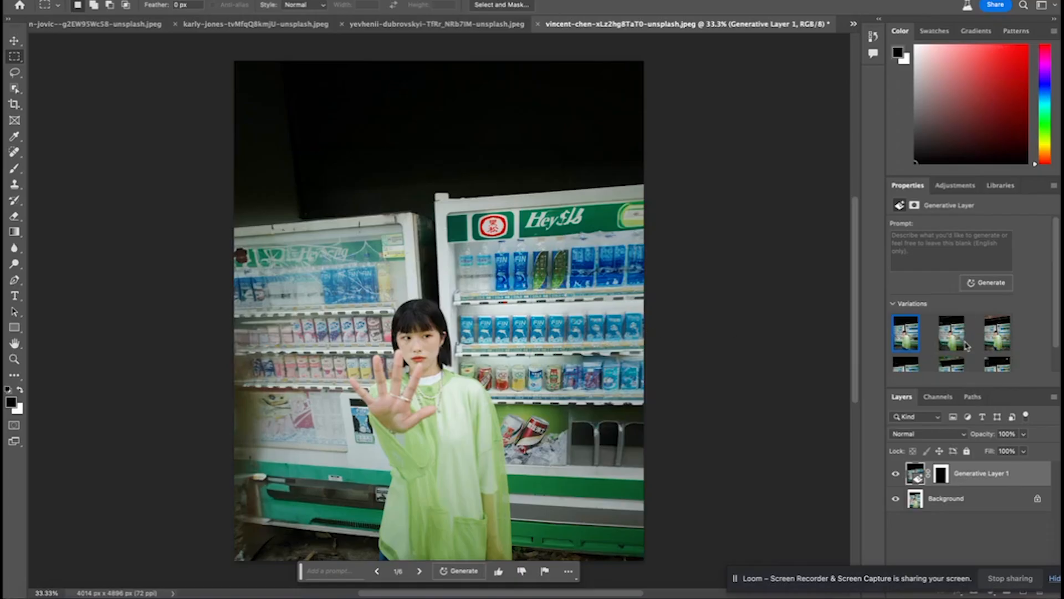
left_click(954, 321)
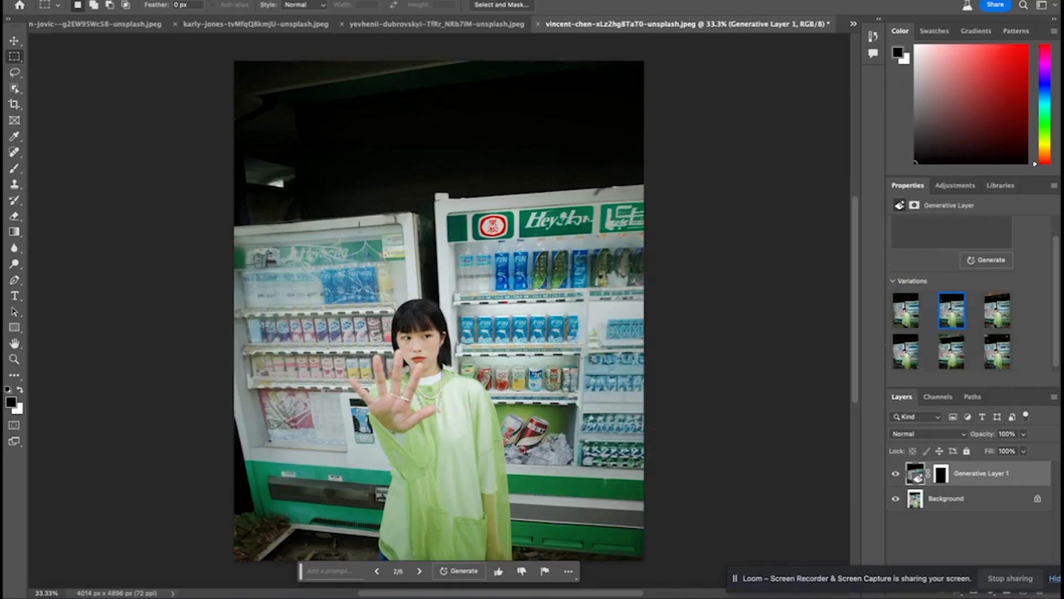
left_click(1004, 326)
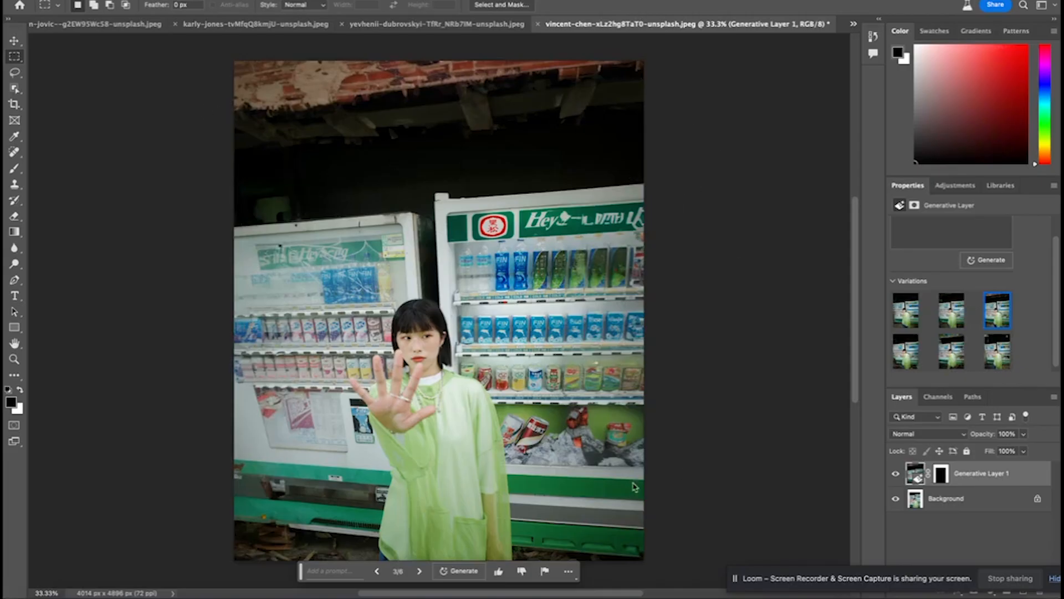
left_click(906, 310)
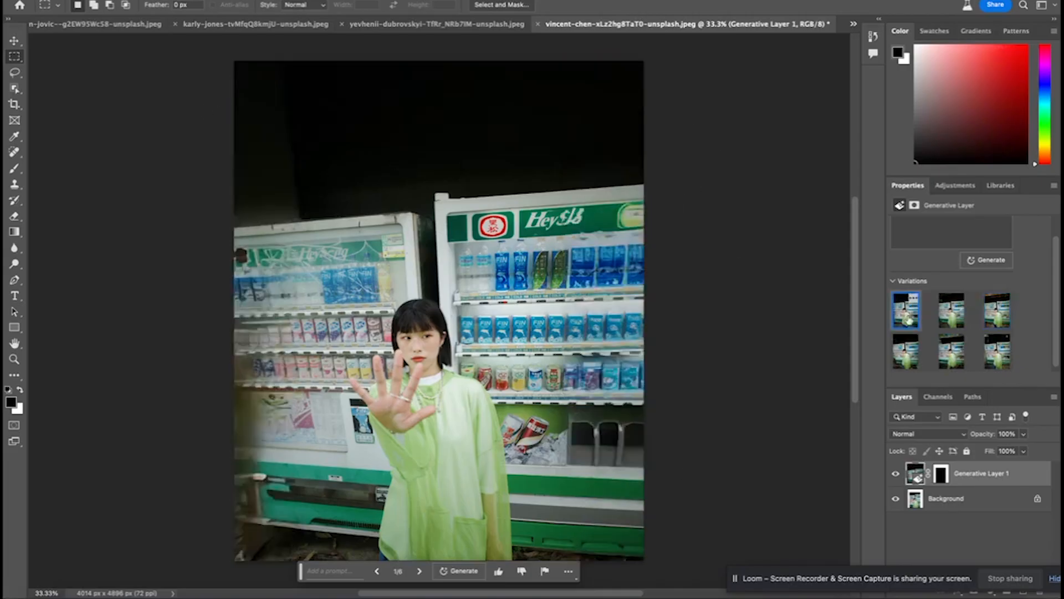
left_click(945, 324)
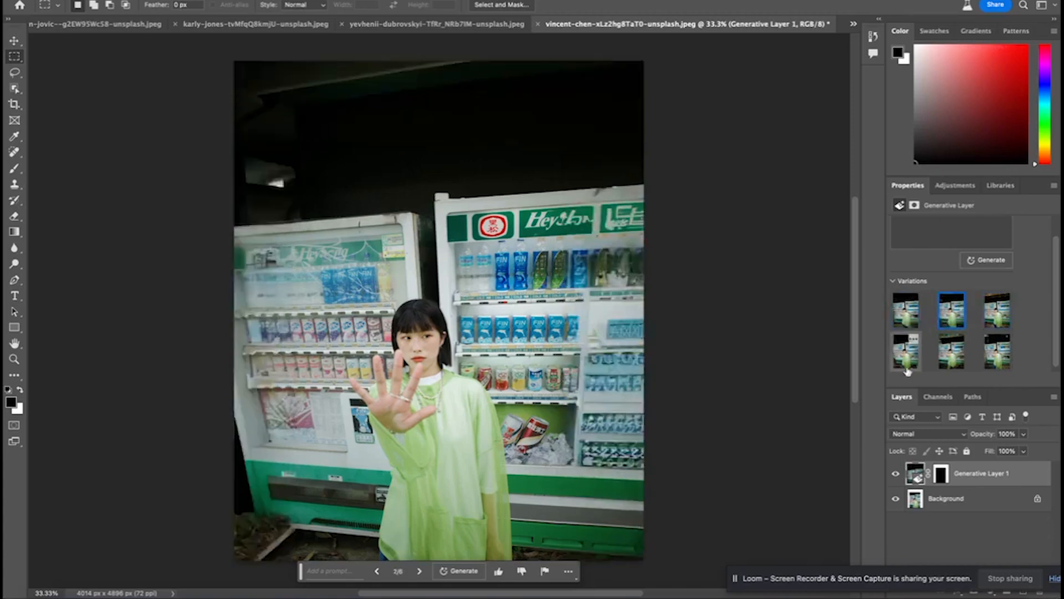
left_click(952, 369)
left_click(997, 310)
left_click(999, 363)
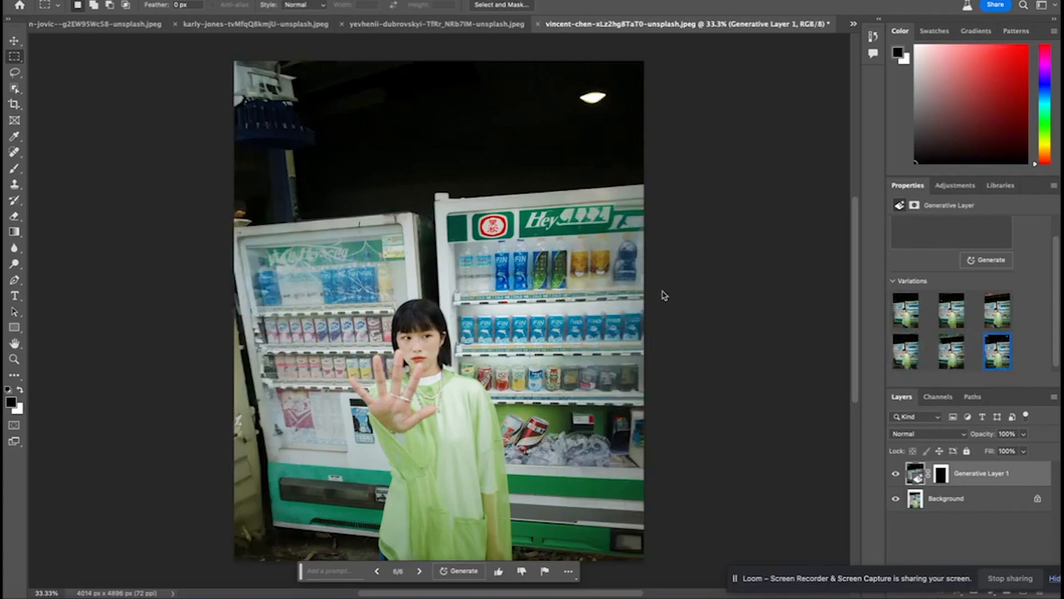
scroll(703, 307, "down", 2)
scroll(704, 306, "up", 2)
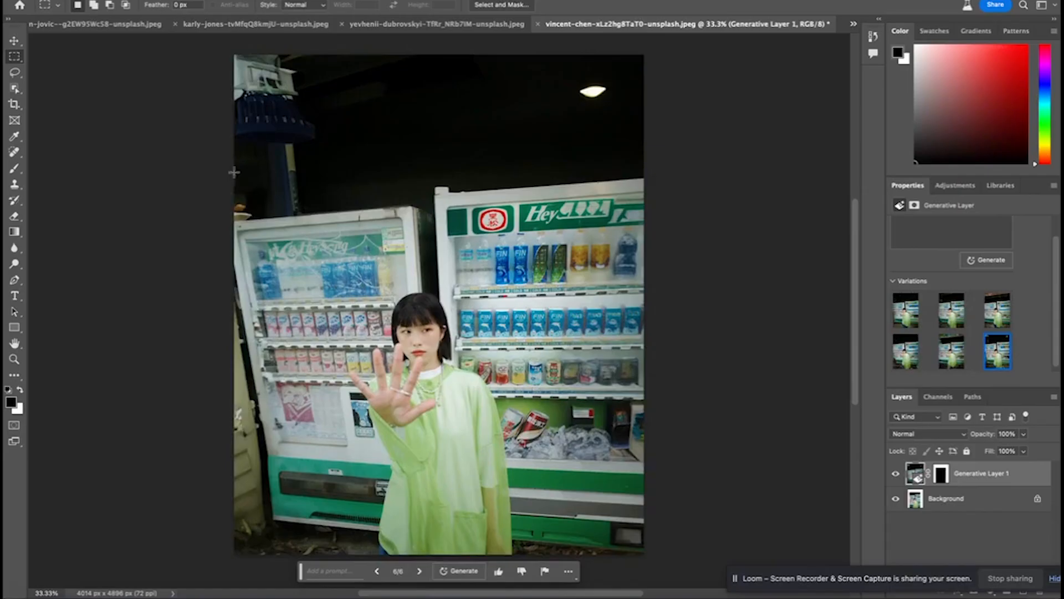
Return to the cocktail glass image, Untitled design (35)-Recovered.png, by way of the sunglasses design
left_click(122, 29)
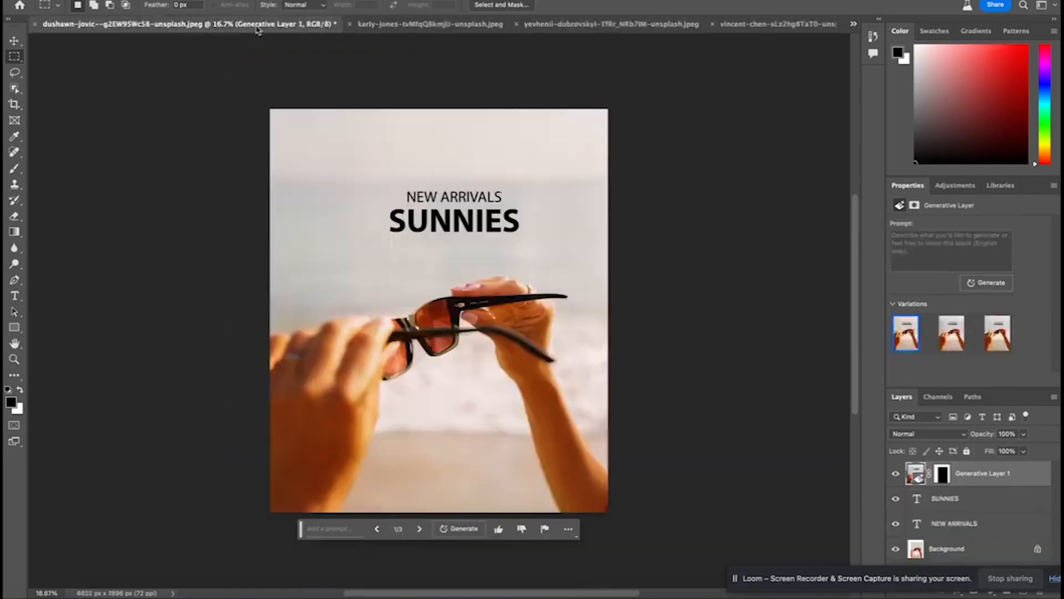
left_click(854, 24)
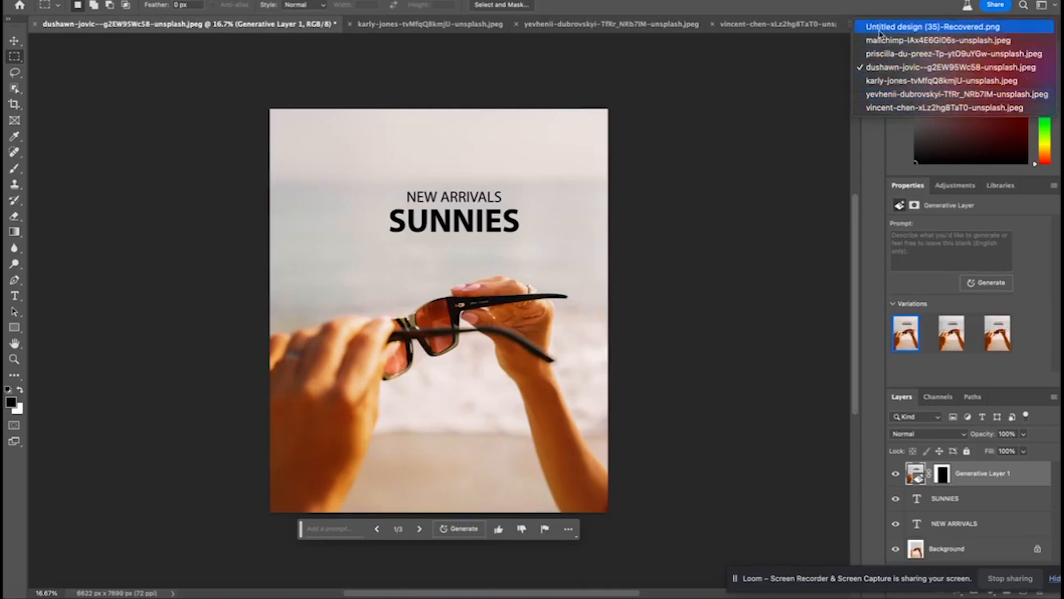
left_click(920, 27)
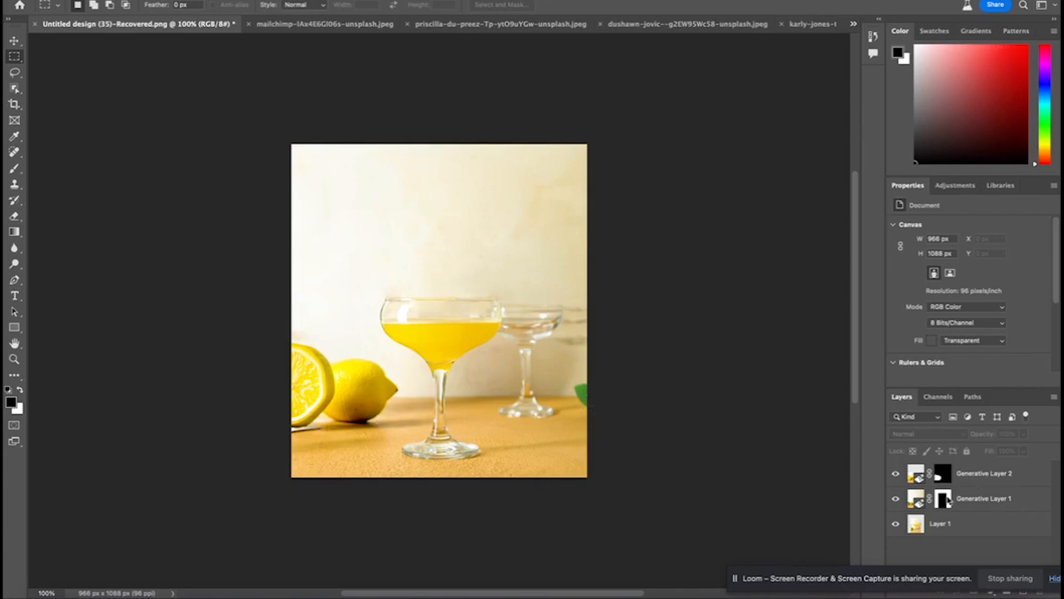
Lasso the lemons beside the cocktail glass and replace them using Generative Fill with the prompt "limes"
left_click(15, 73)
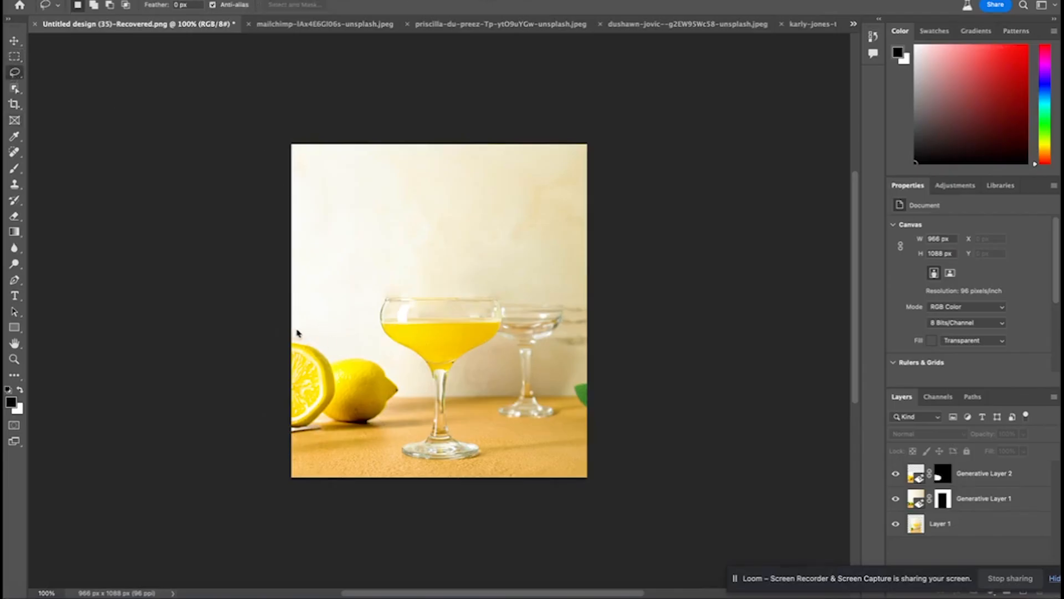
mouse_move(290, 327)
left_mouse_down()
mouse_move(399, 367)
mouse_move(406, 384)
mouse_move(379, 435)
left_mouse_up()
left_click_drag(287, 447, 287, 449)
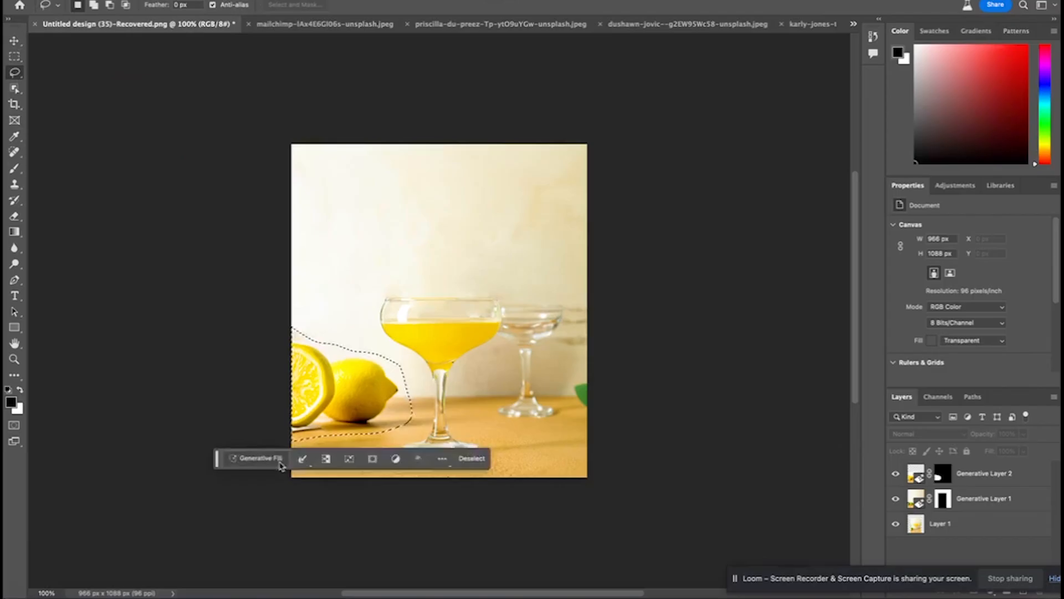
left_click(280, 457)
type("lemons")
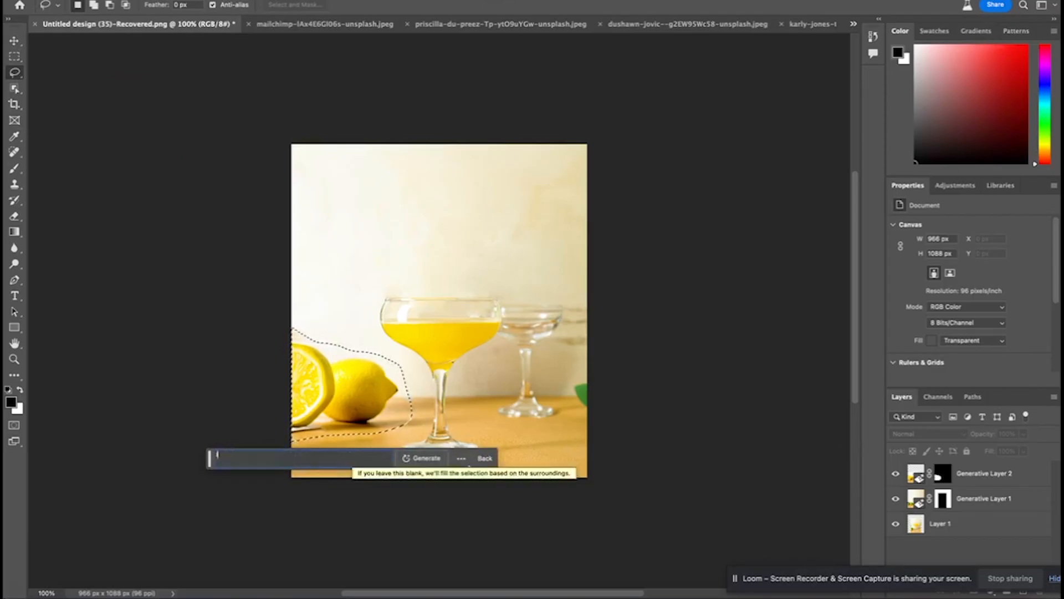
left_click(441, 458)
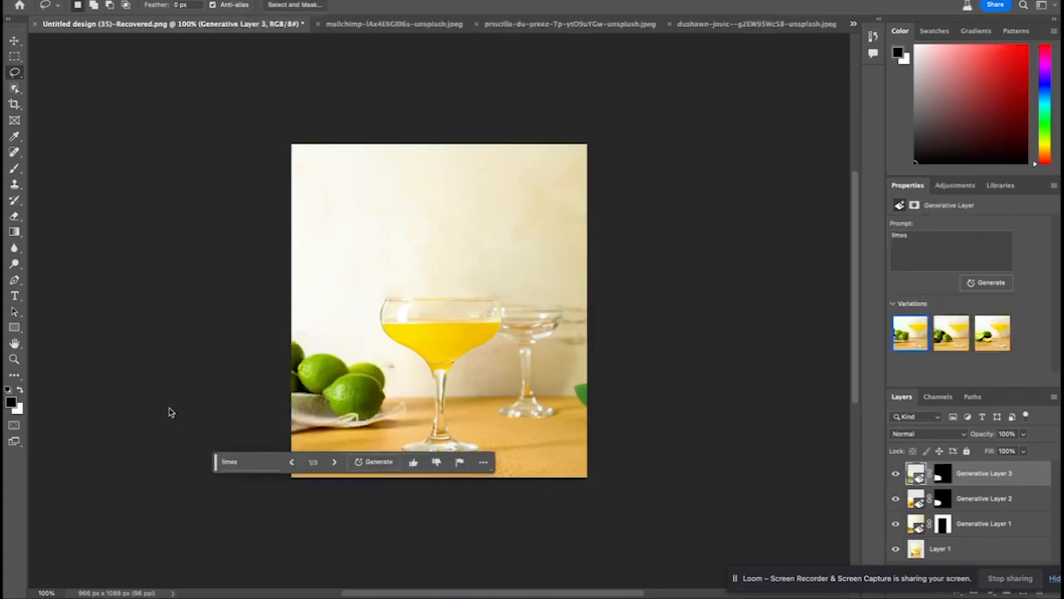
Compare the three lime variations, inspecting the sliced limes up close, keep the third one and deselect the layer
left_click(334, 459)
left_click(334, 465)
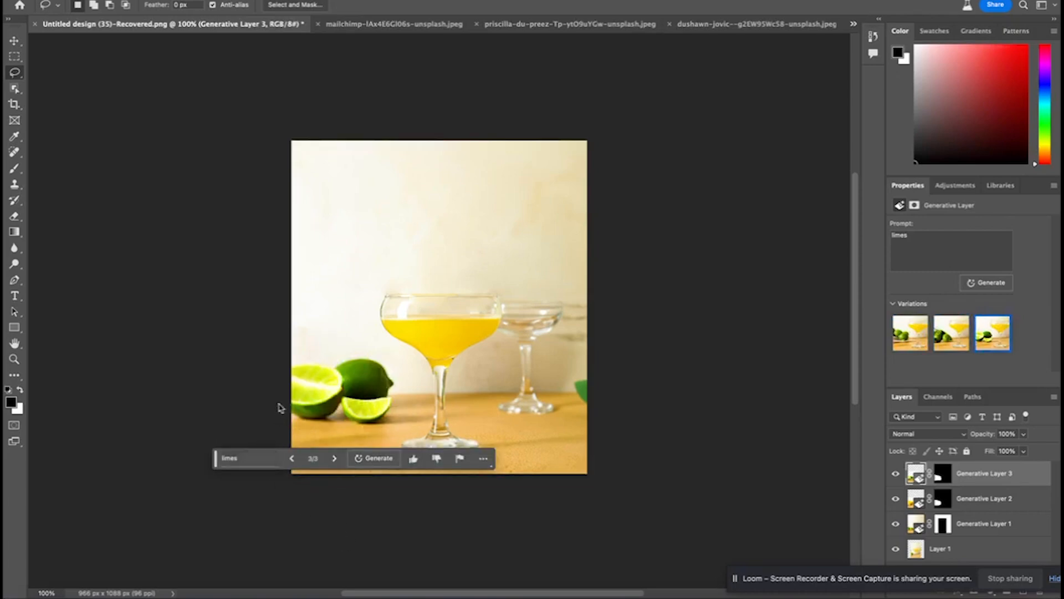
scroll(284, 374, "left", 2)
key("super+equal")
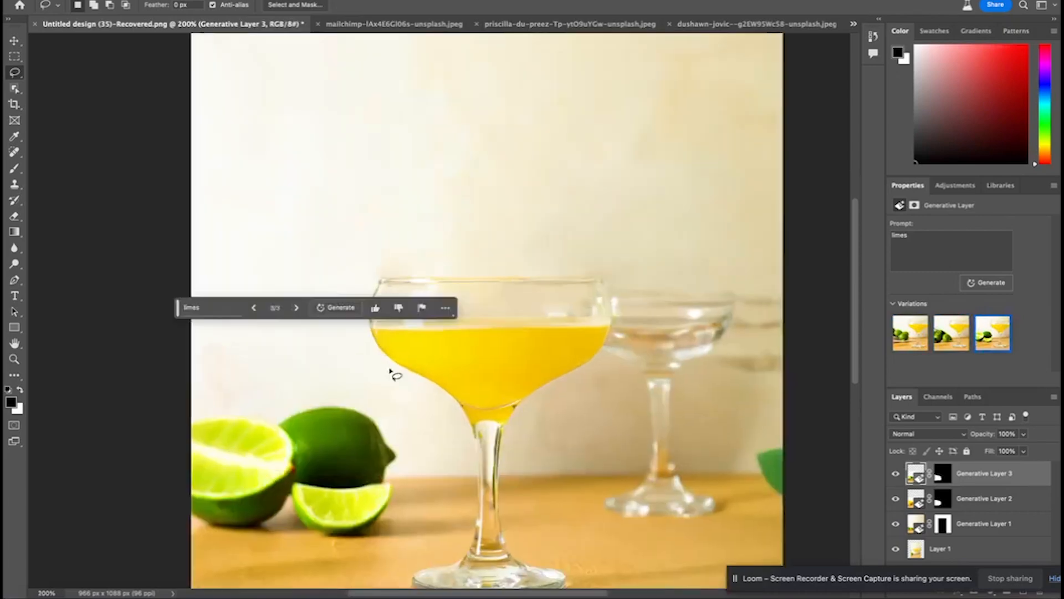
scroll(372, 380, "down", 1)
key("super+minus")
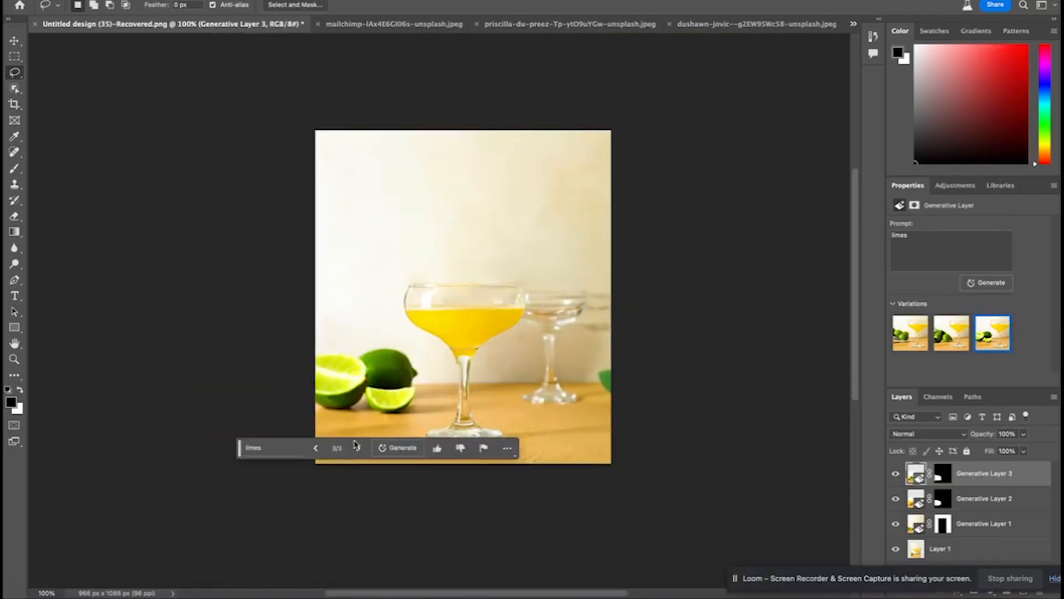
left_click(317, 449)
left_click(317, 449)
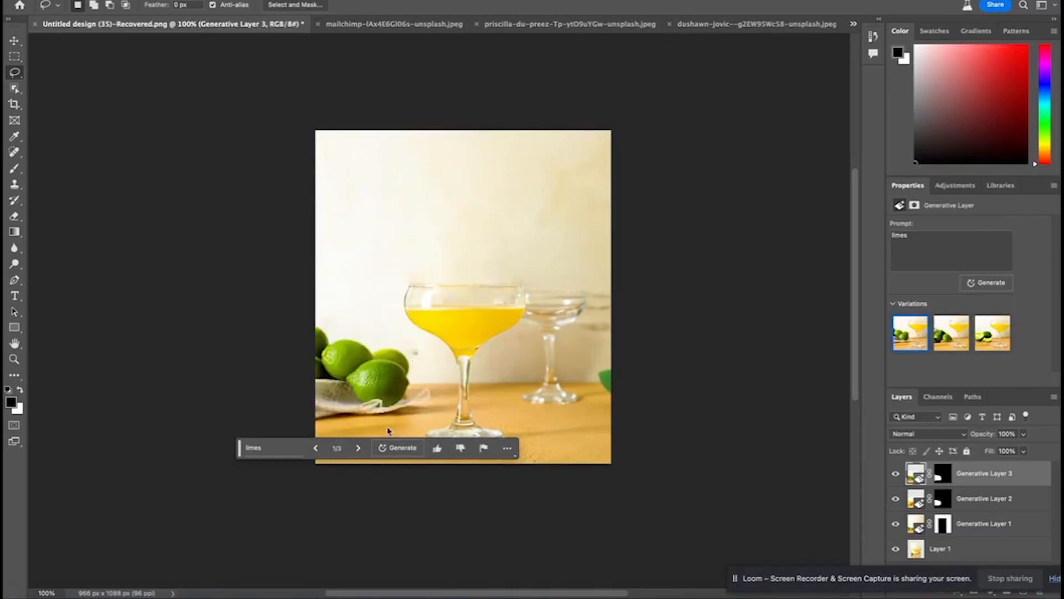
left_click(358, 449)
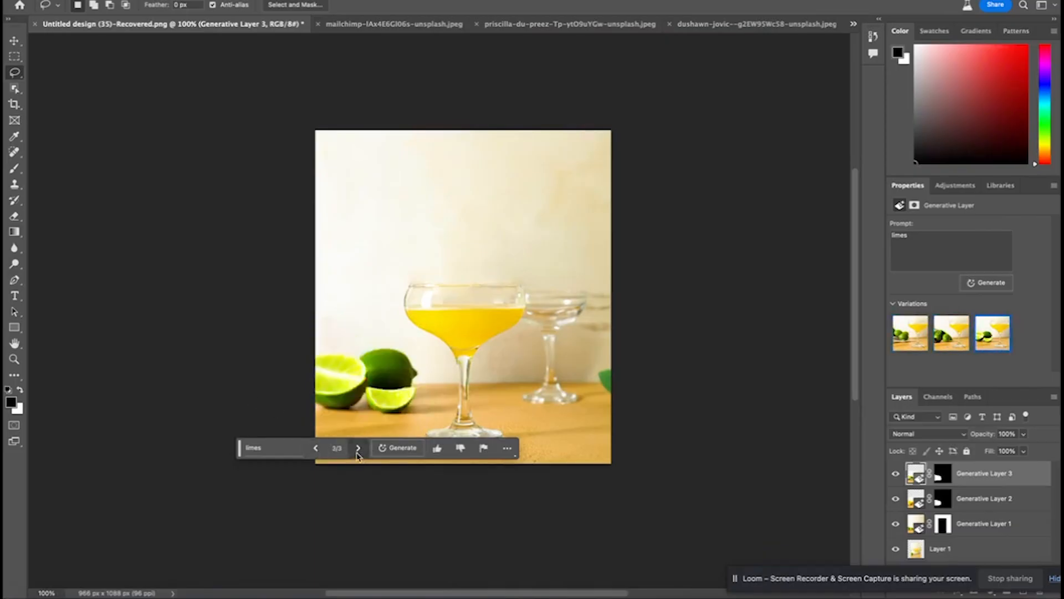
left_click(15, 40)
left_click(171, 269)
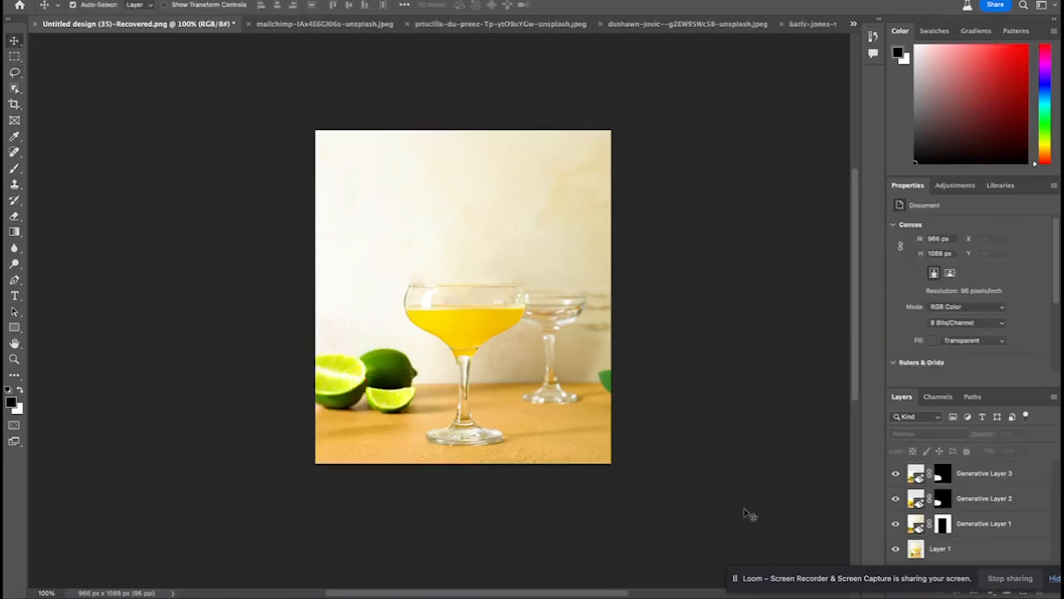